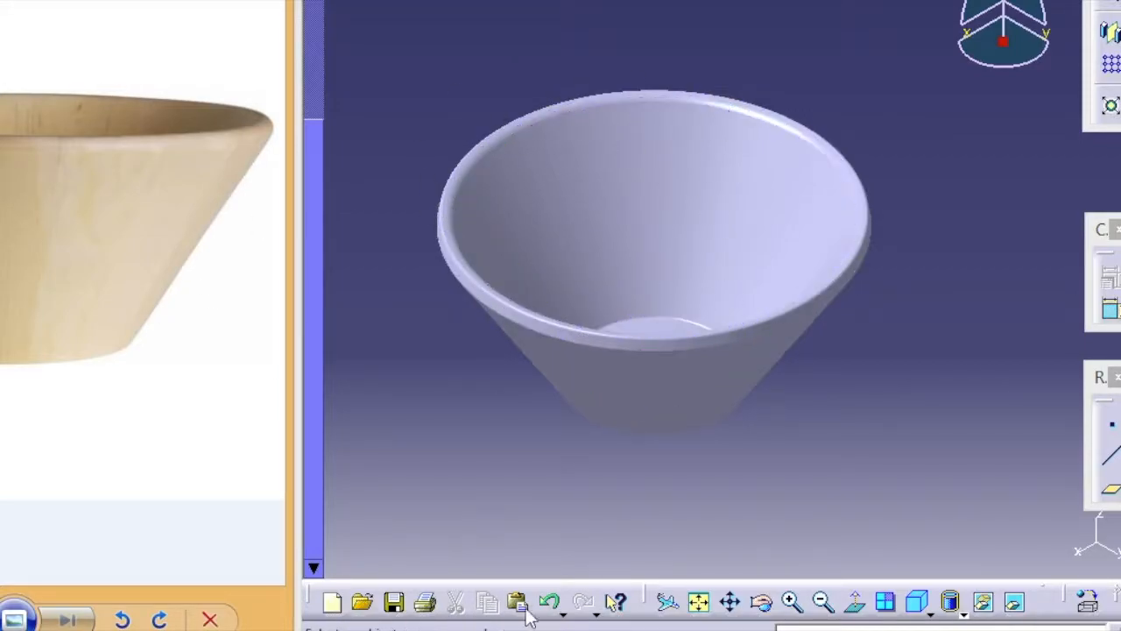
click(915, 605)
middle_drag(513, 460, 553, 396)
middle_click(604, 383)
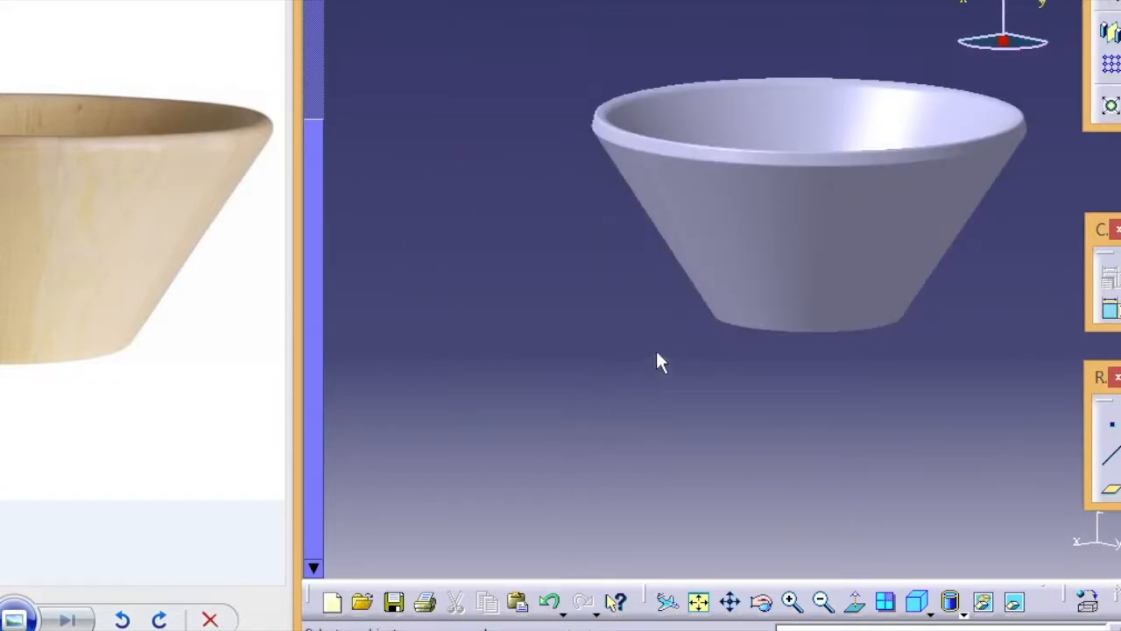
middle_drag(646, 362, 520, 430)
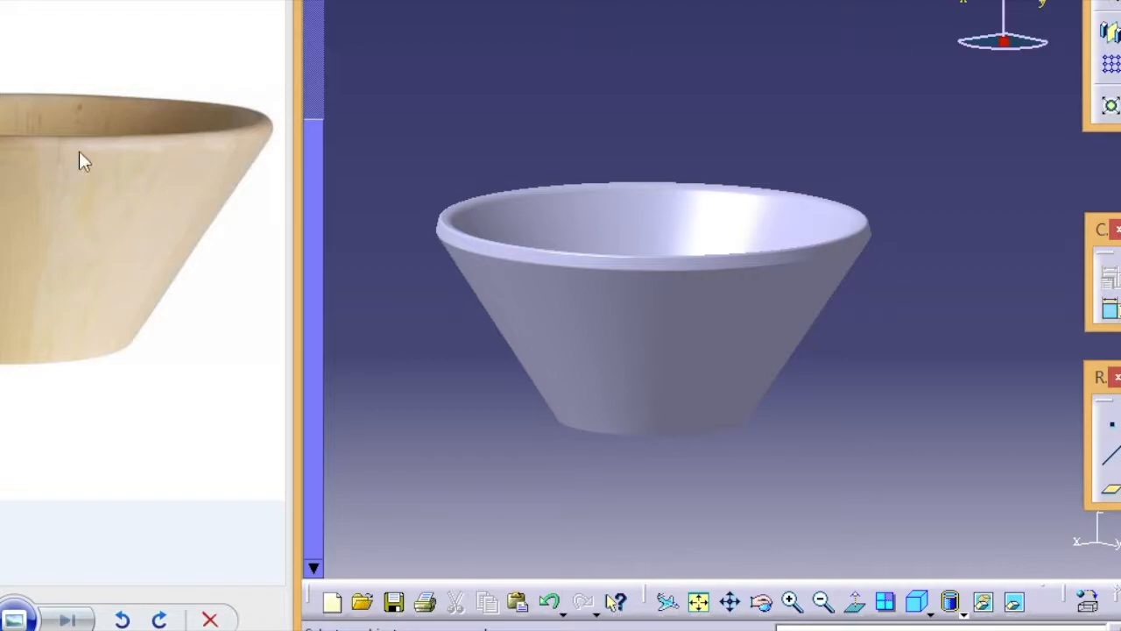
Create a new part in the Part Design workbench and open a sketch on the xy plane
click(114, 0)
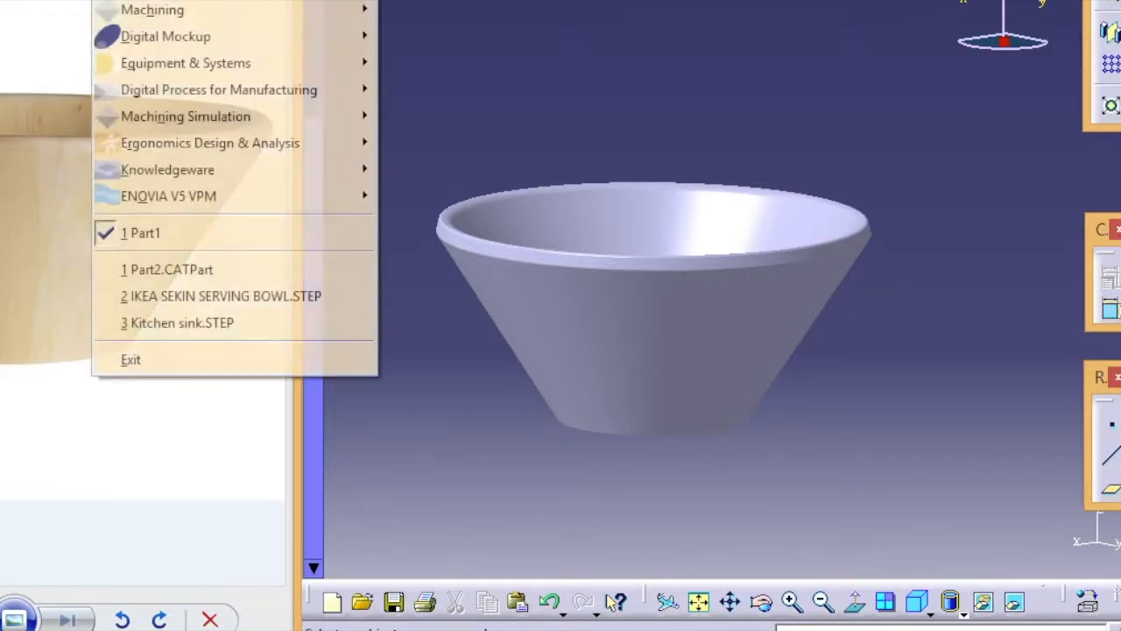
mouse_move(166, 0)
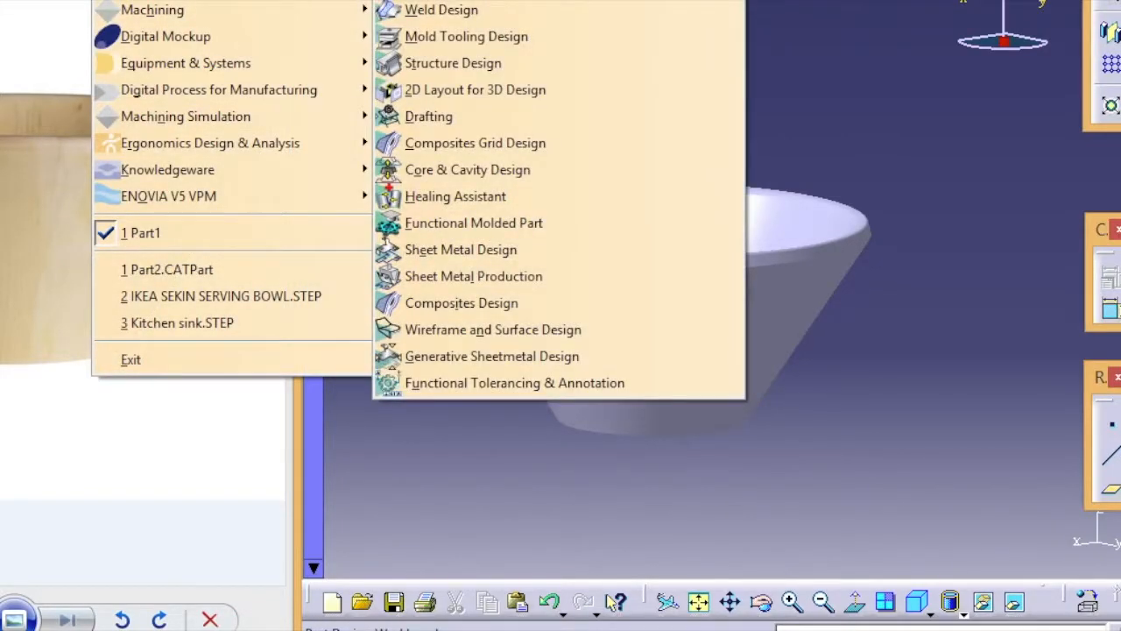
click(438, 0)
click(992, 543)
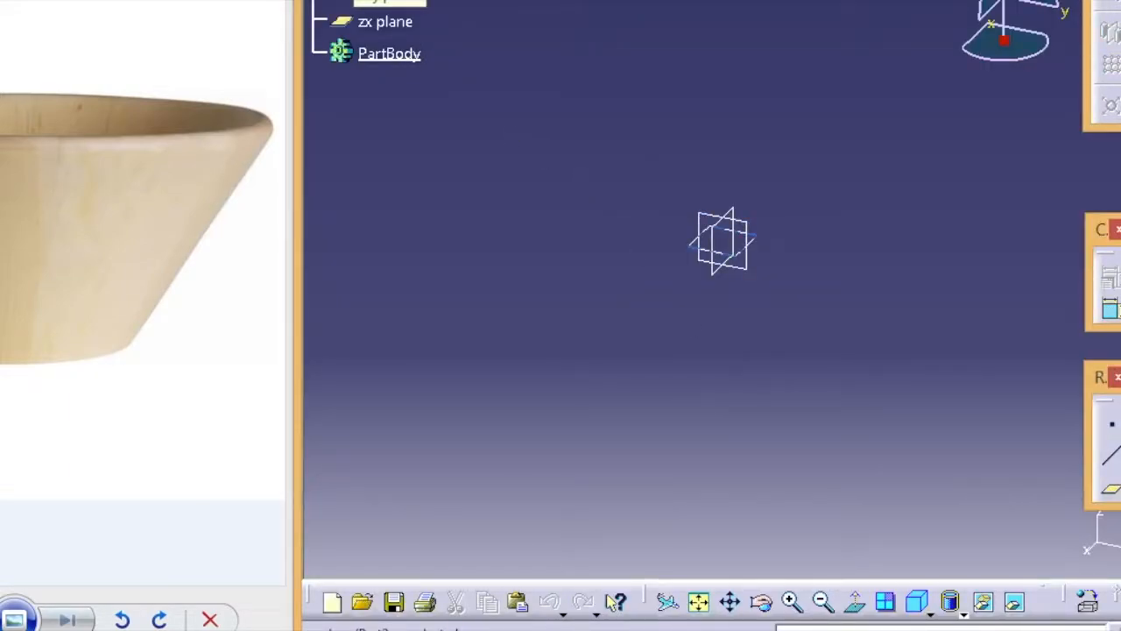
click(355, 0)
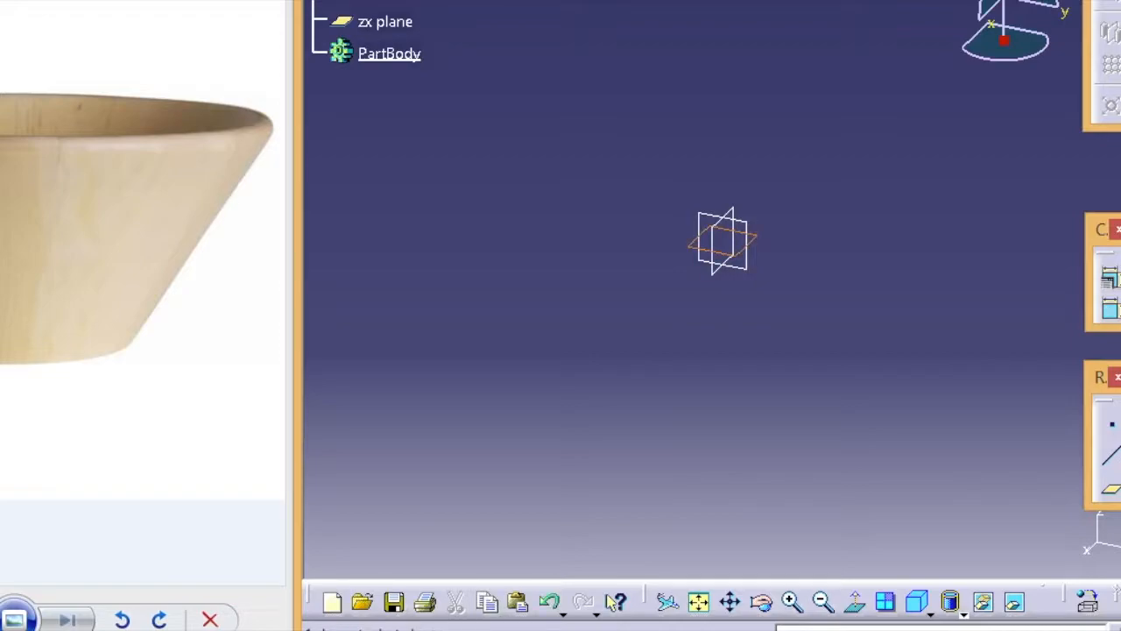
click(667, 601)
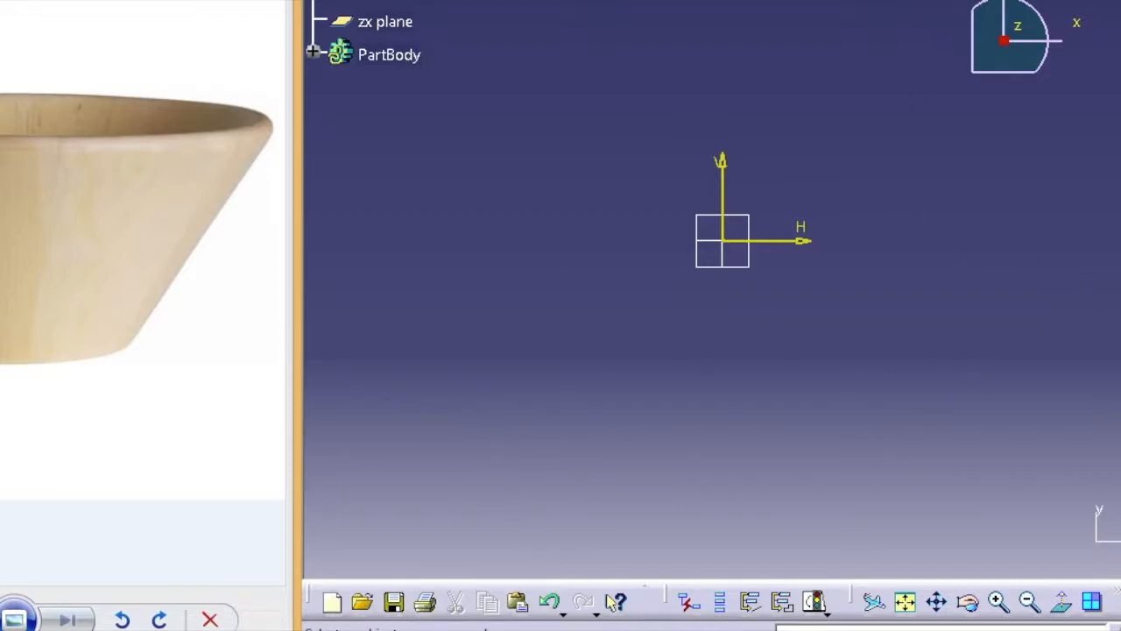
click(722, 208)
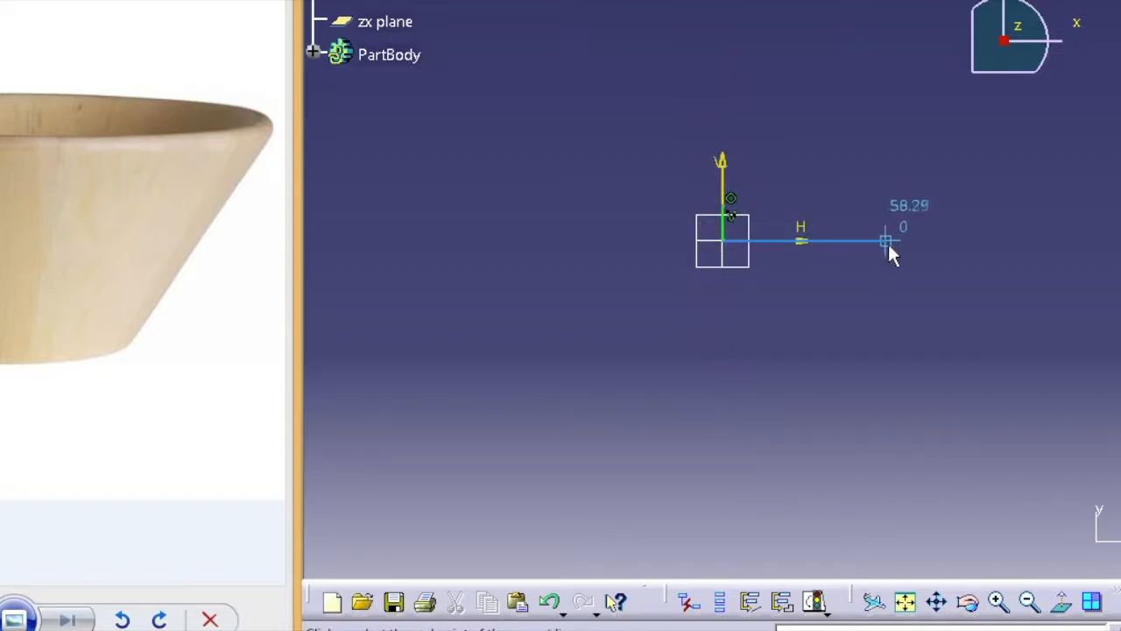
click(929, 246)
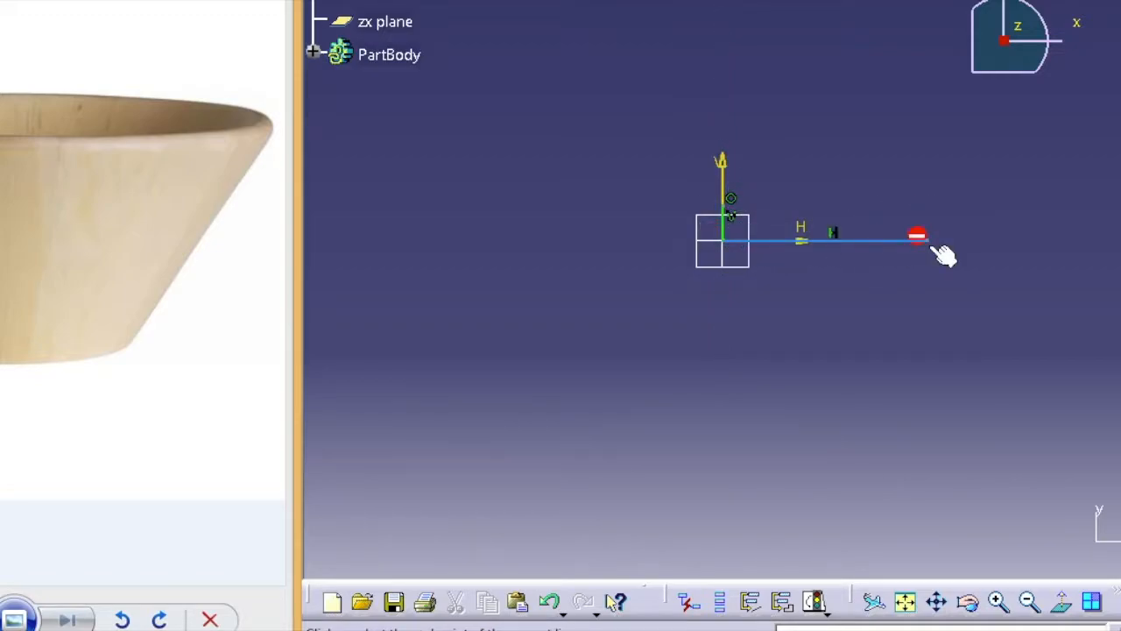
click(1011, 116)
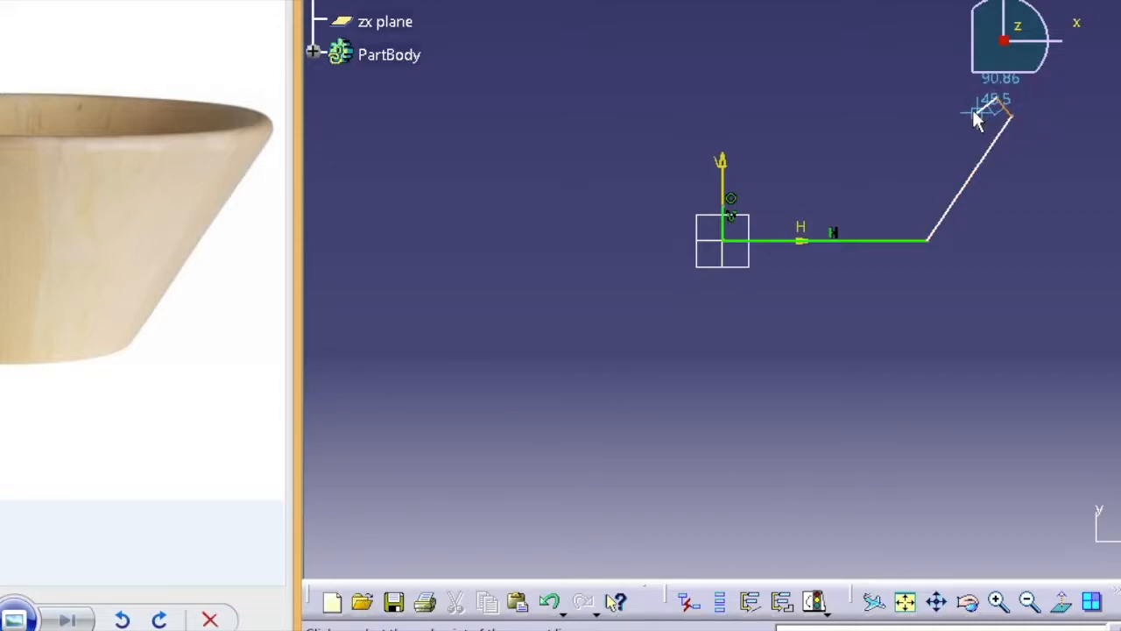
click(970, 115)
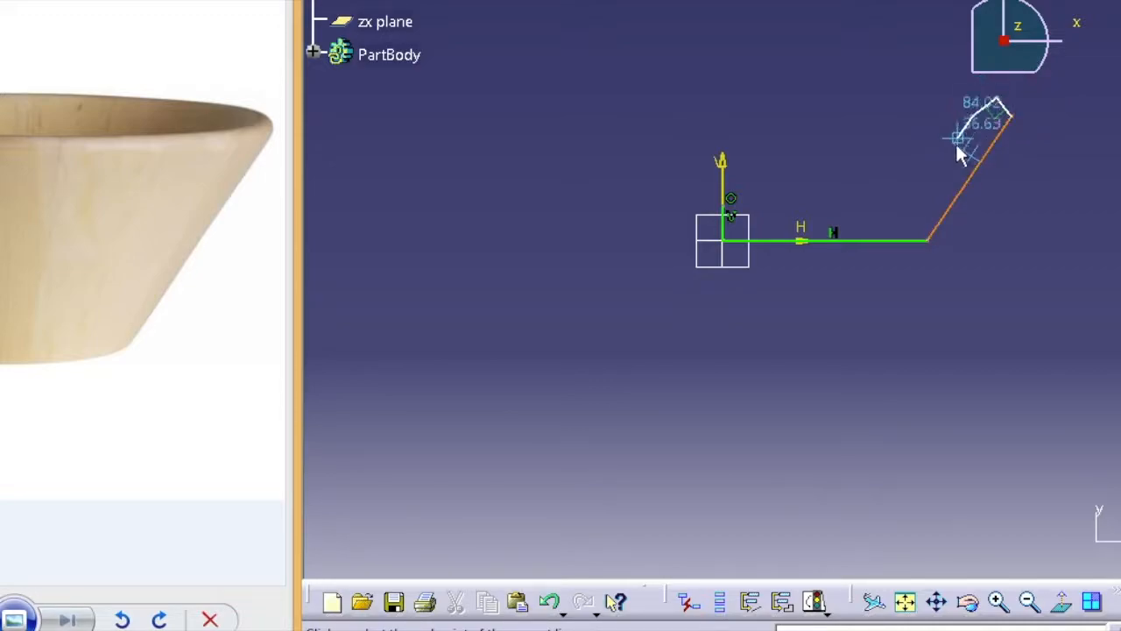
click(906, 217)
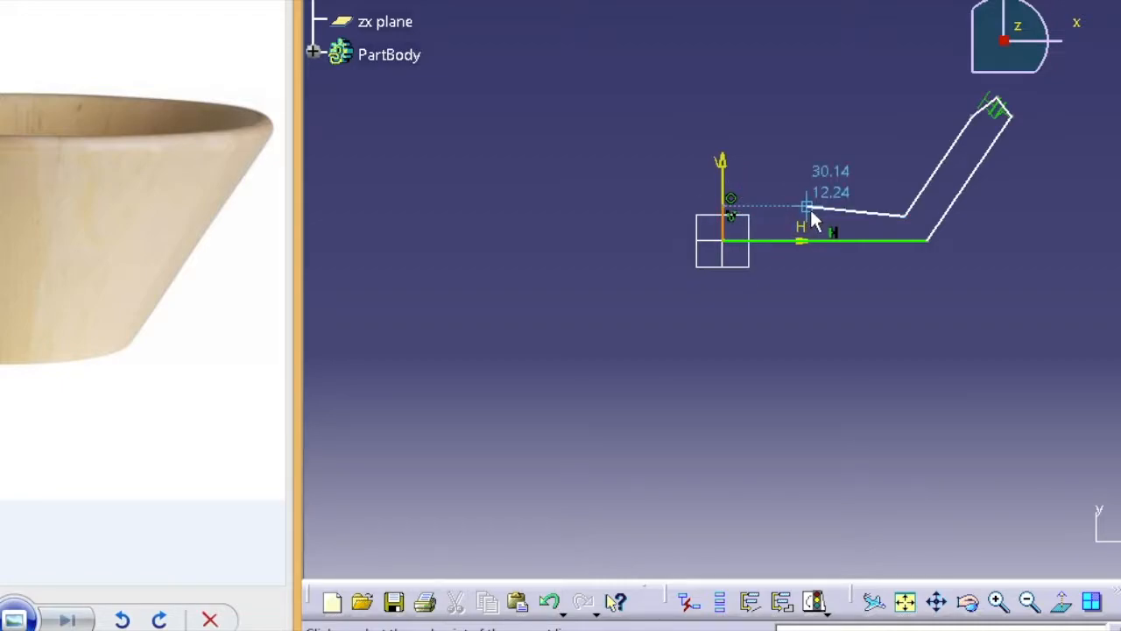
key(Escape)
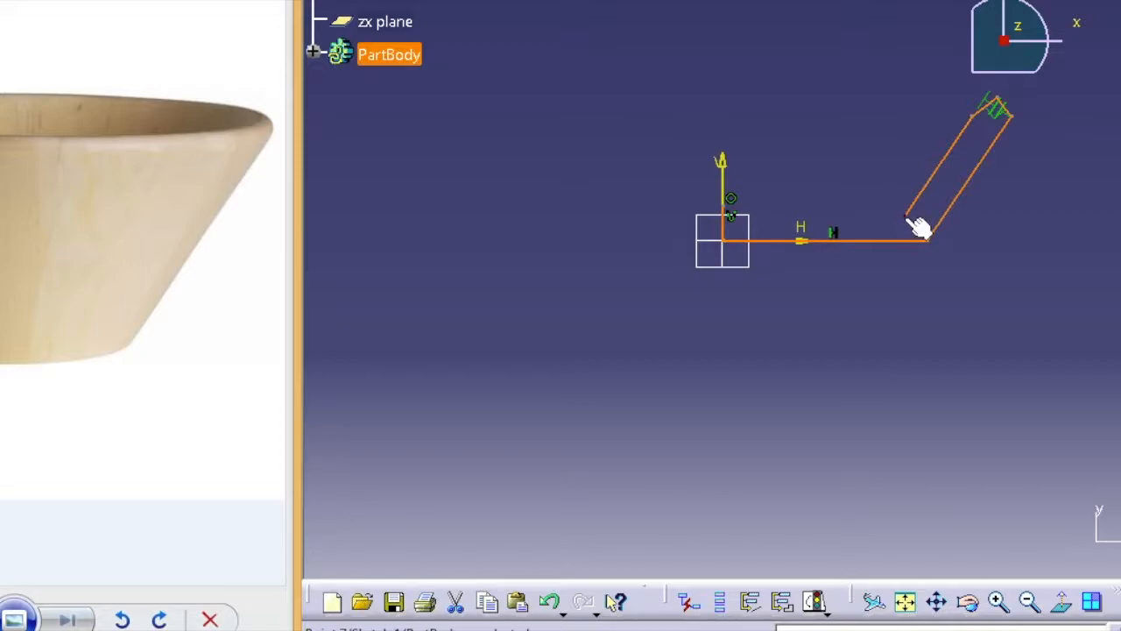
key(ctrl+z)
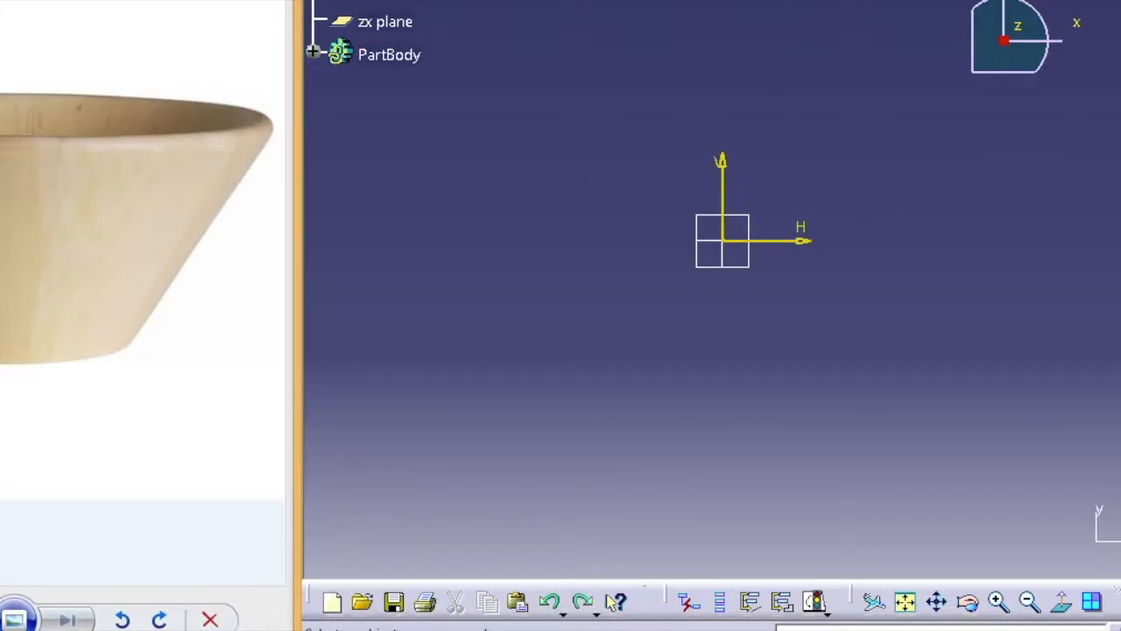
Sketch the closed bowl half-section from the origin, with a base about 74 mm long, an outward-sloping wall and a slanted rim
click(726, 242)
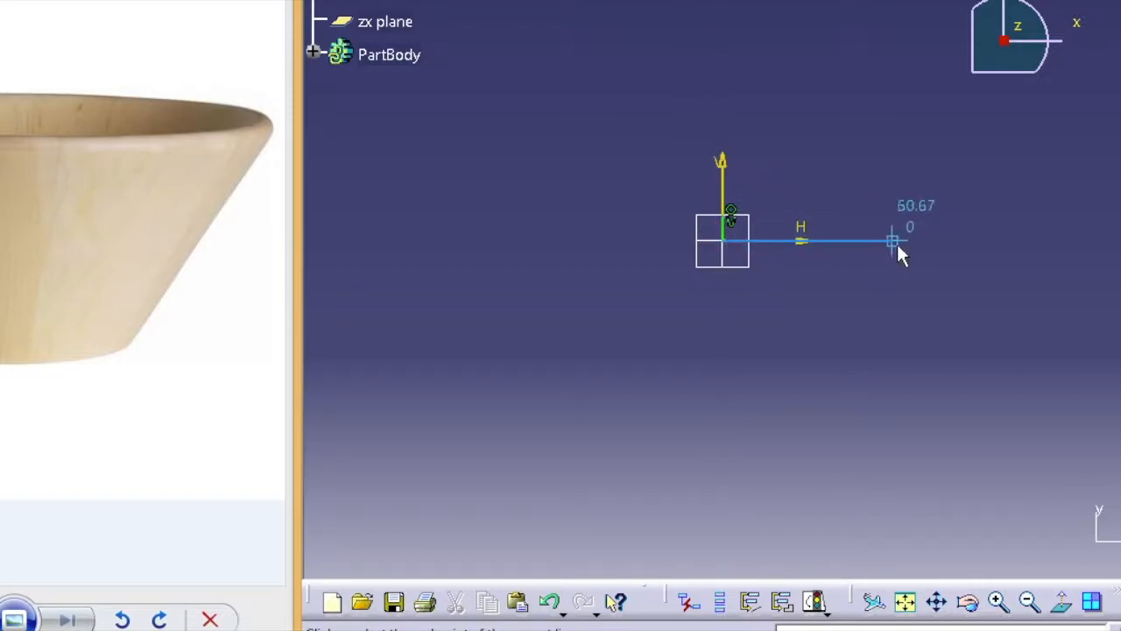
click(931, 241)
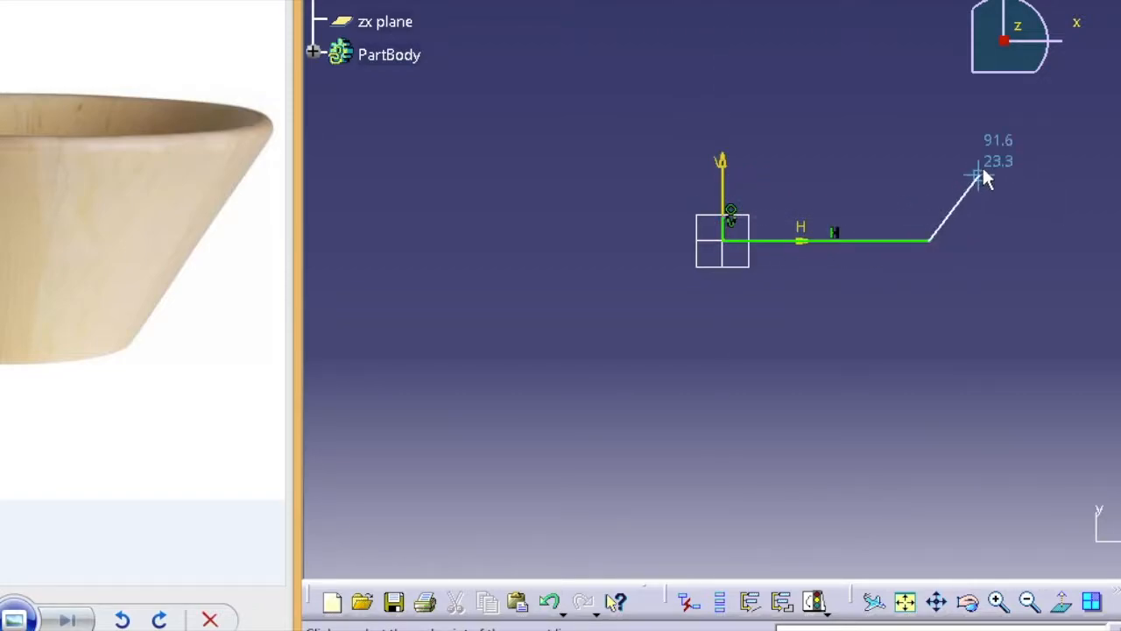
click(993, 116)
click(964, 119)
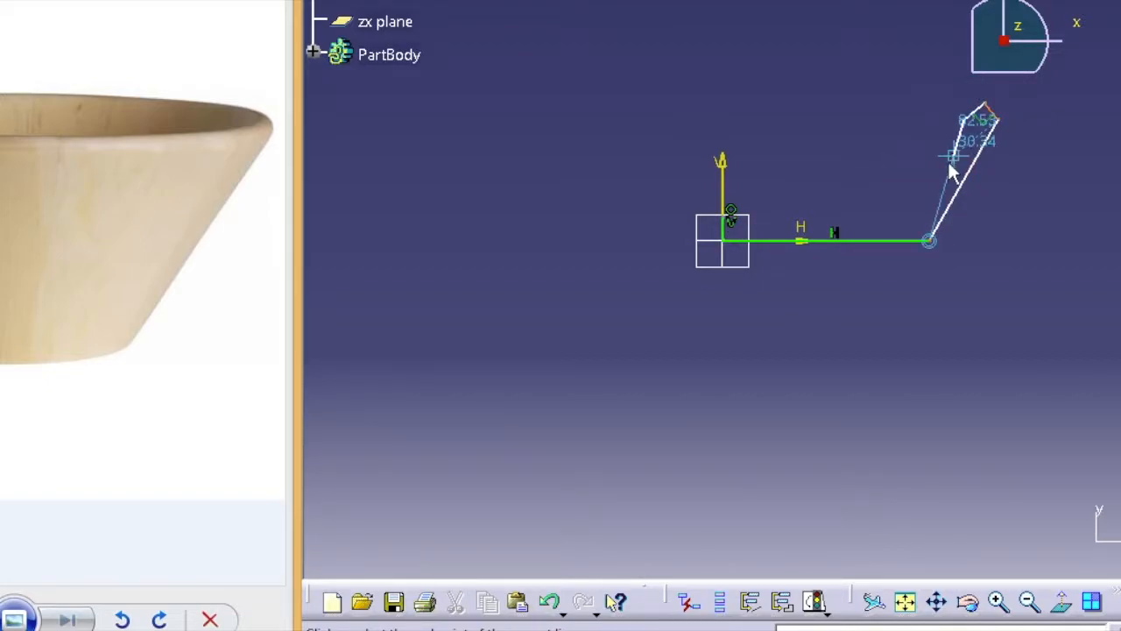
click(909, 223)
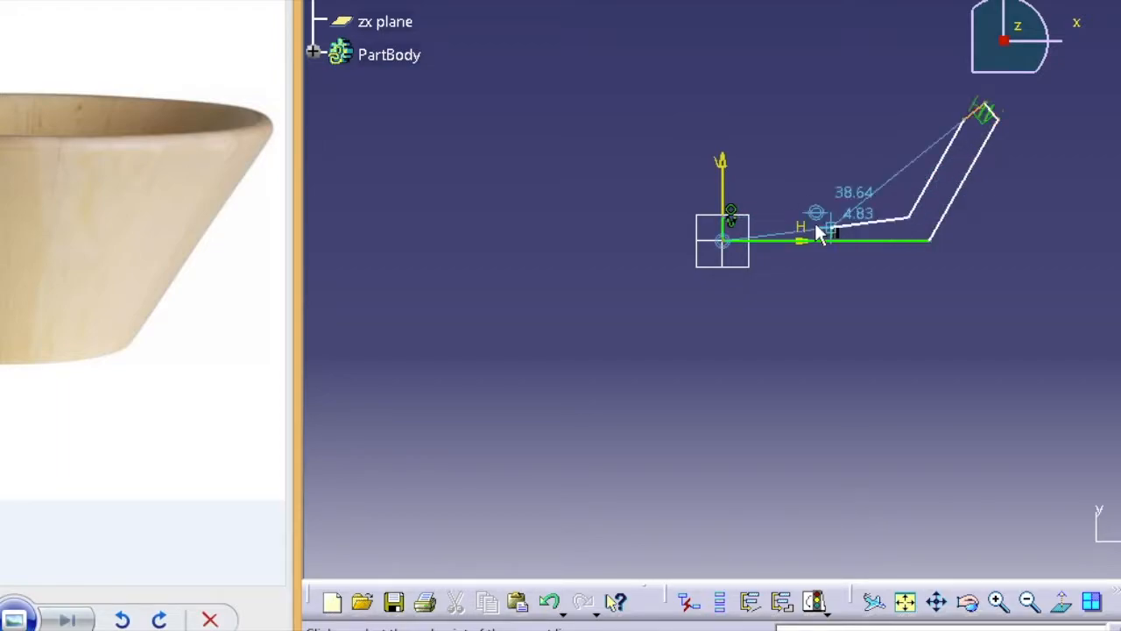
click(734, 223)
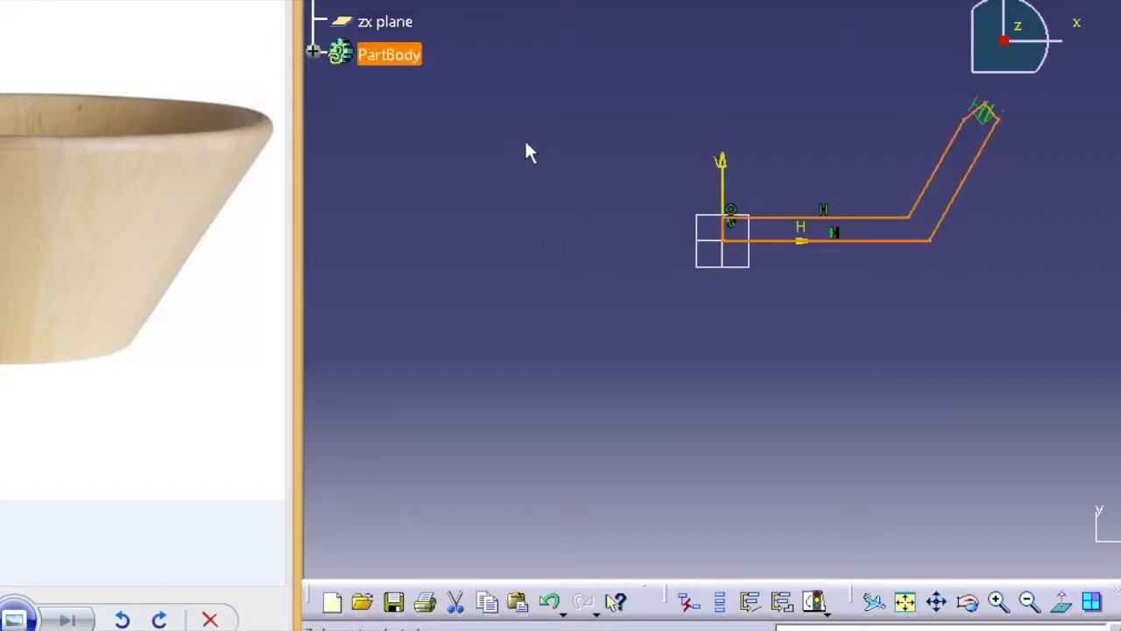
click(819, 401)
Dimension the length of the profile's bottom line and place the dimension below it
mouse_move(965, 311)
middle_down()
mouse_move(513, 307)
mouse_move(775, 390)
middle_up()
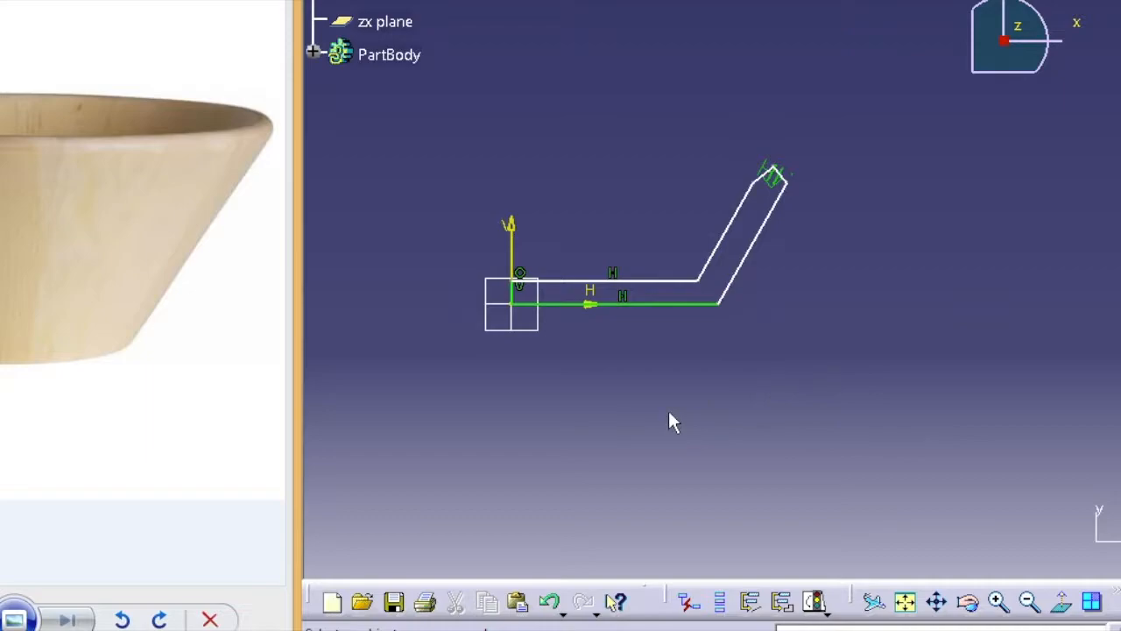
scroll(669, 411, up, 3)
scroll(668, 412, down, 5)
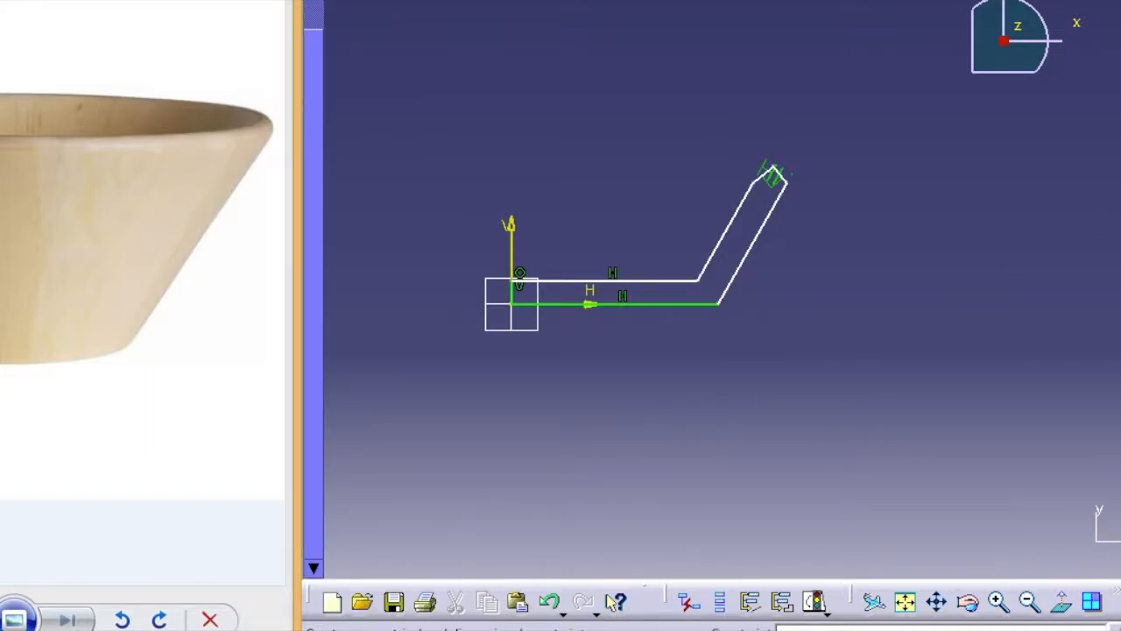
click(652, 306)
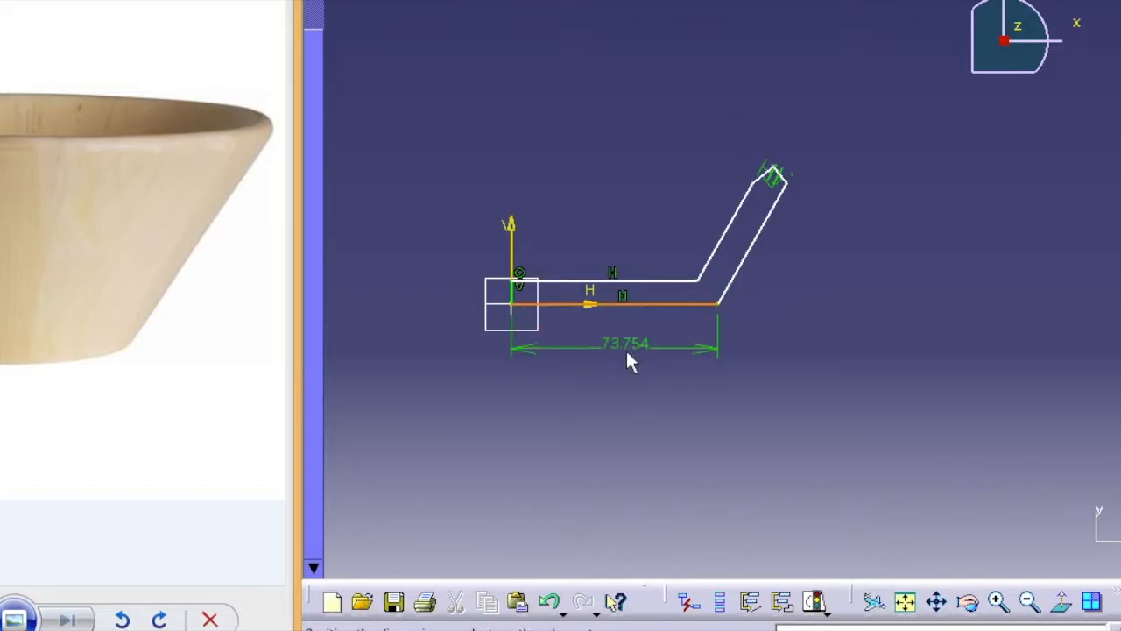
click(624, 352)
Try to set the bottom line's length to 60 mm, and undo that change
double_click(625, 352)
text(60)
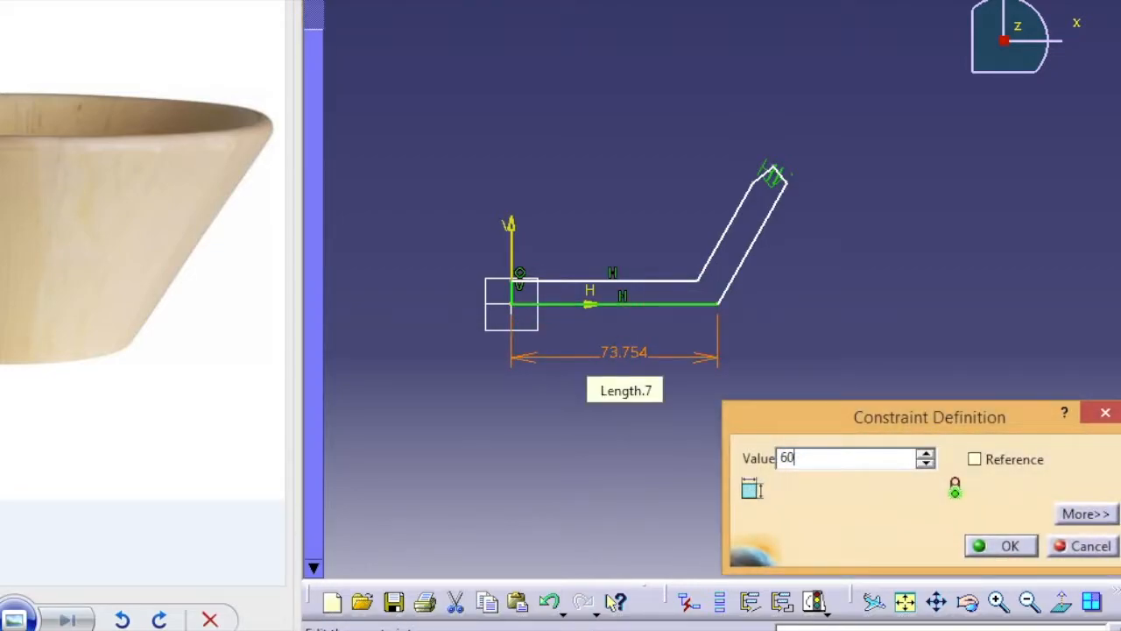
key(Return)
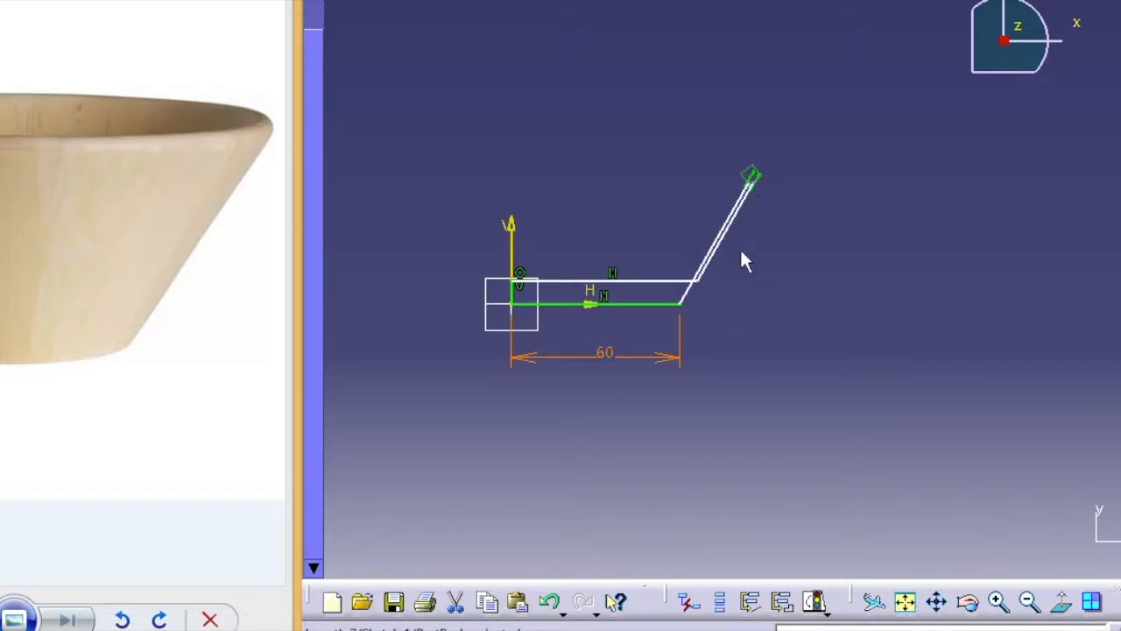
key(ctrl+z)
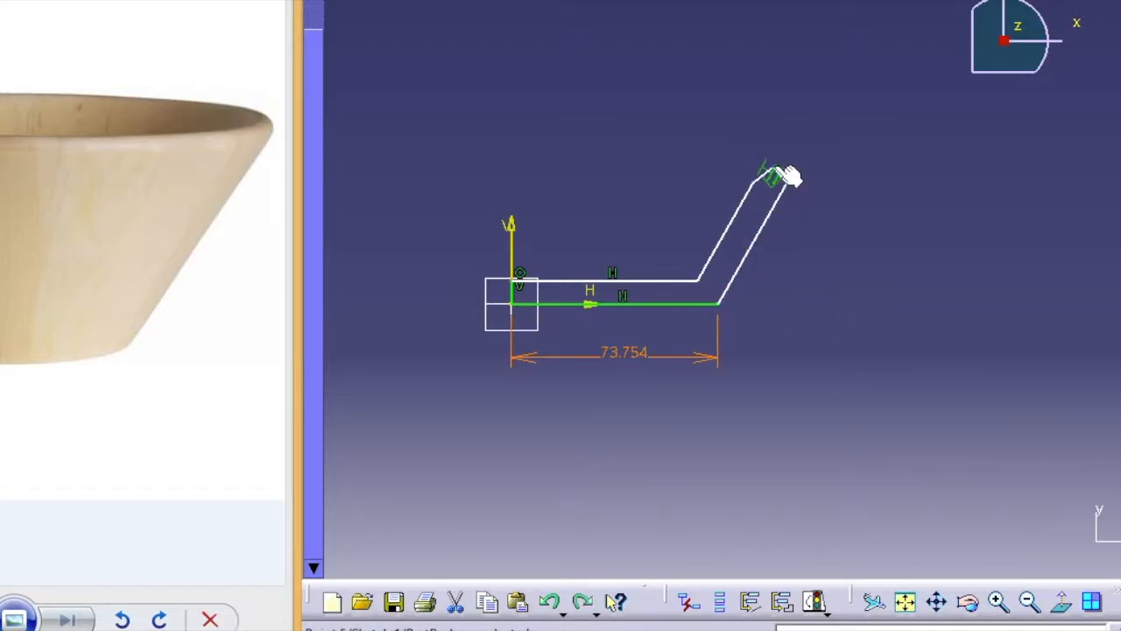
Move the rim's corner point up to thicken the profile, and constrain the base thickness between the two horizontal lines to 12 mm
drag(805, 147, 775, 169)
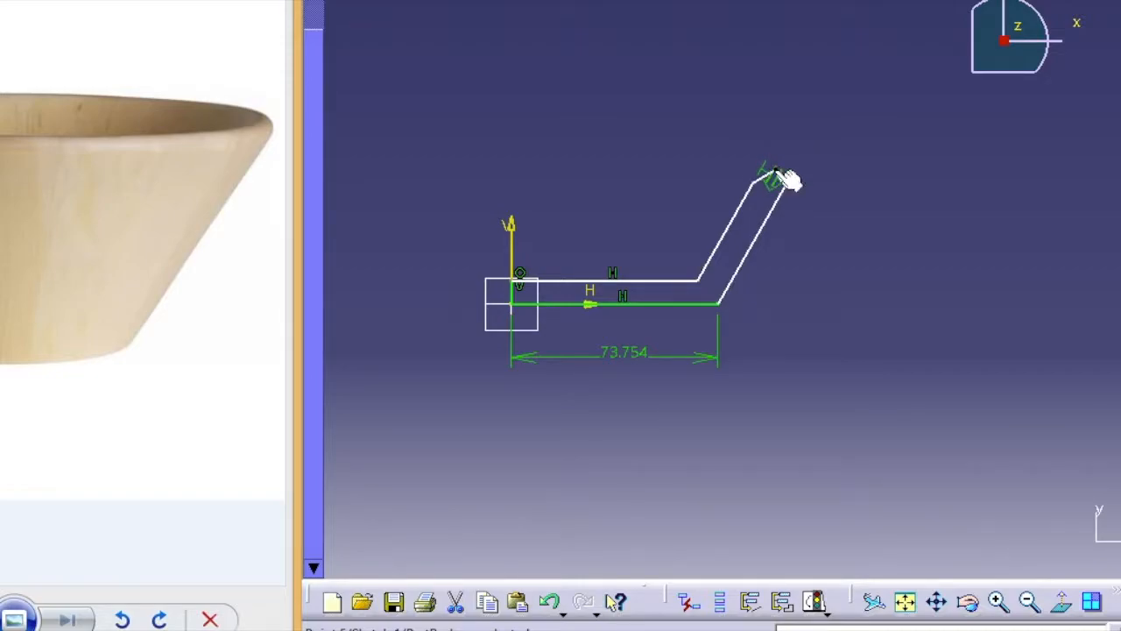
drag(782, 219, 791, 146)
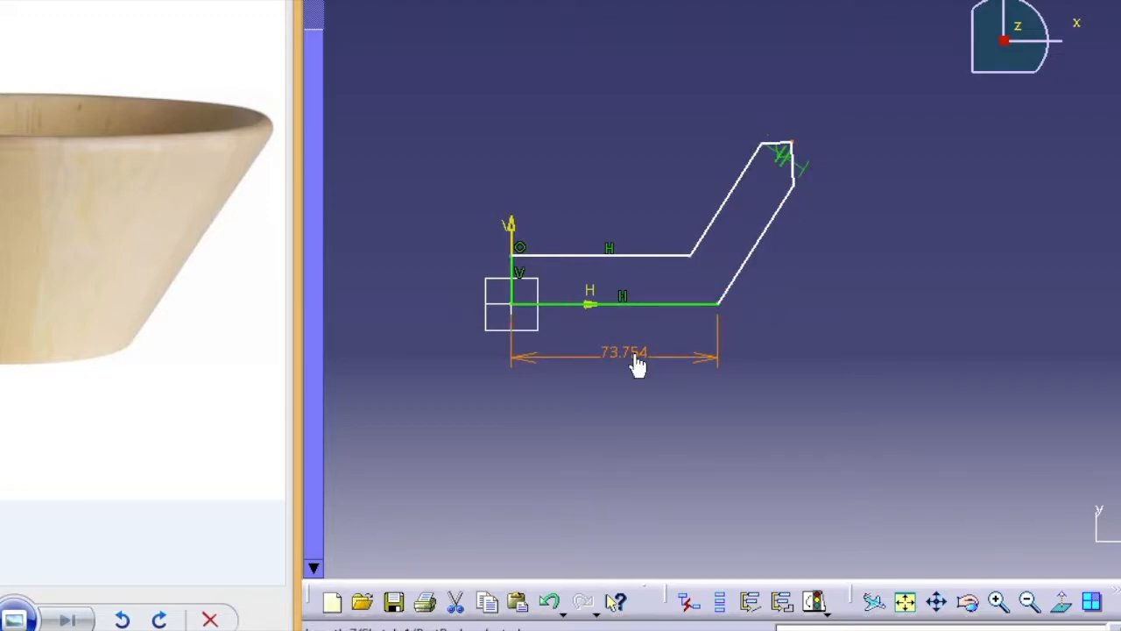
click(634, 259)
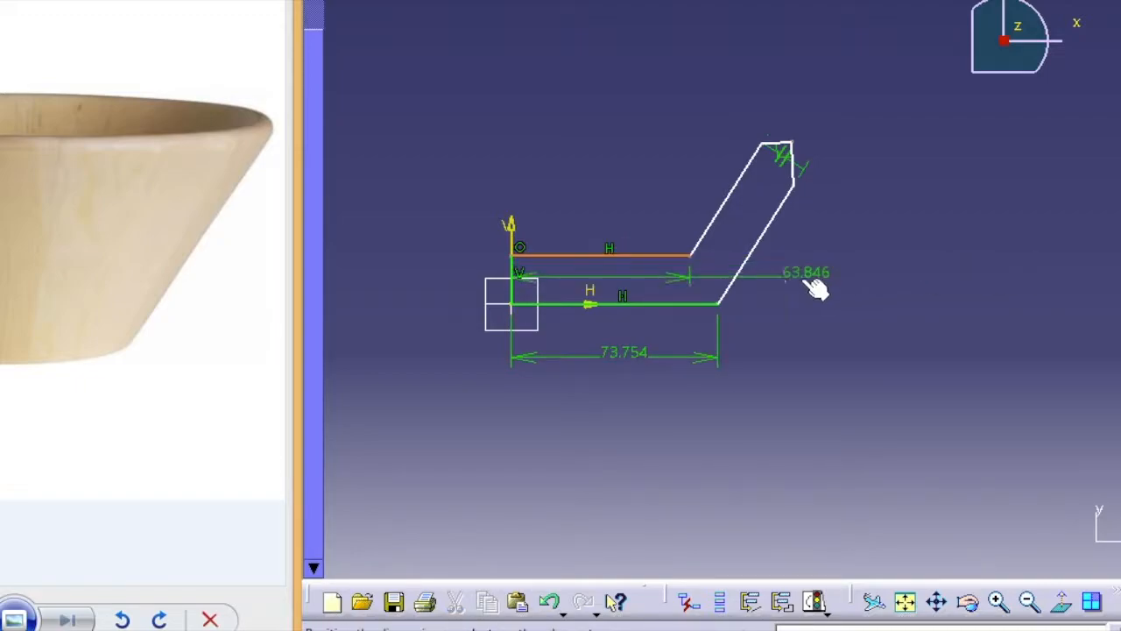
click(683, 302)
click(630, 193)
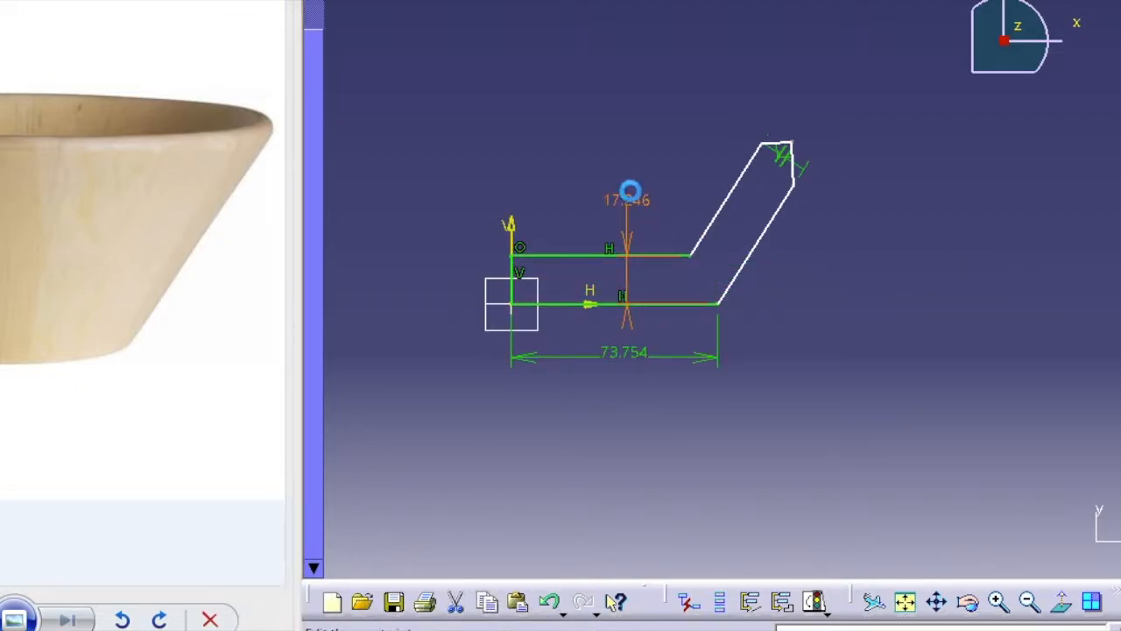
double_click(631, 193)
text(12)
key(Return)
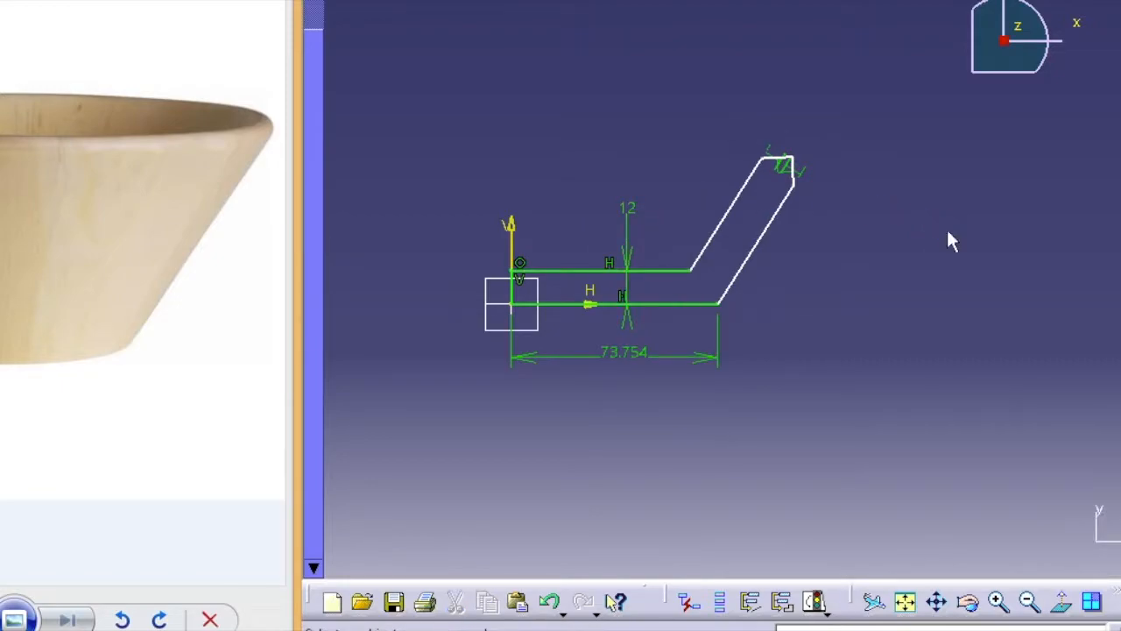
Constrain the wall thickness between the two sloped lines to 12 mm
click(726, 217)
click(767, 237)
click(858, 240)
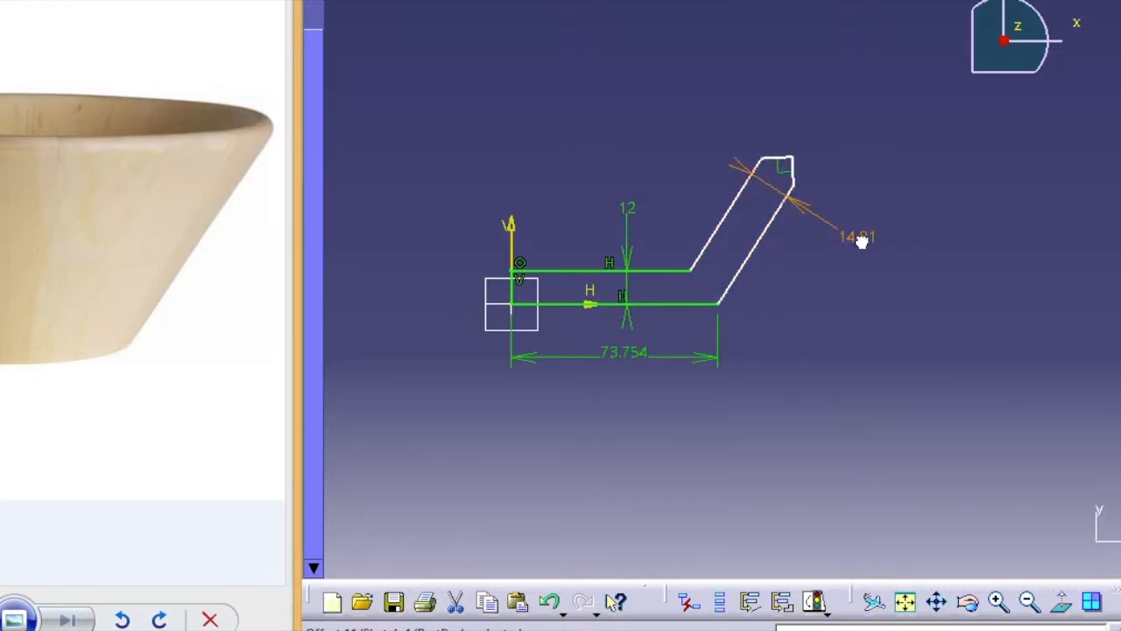
double_click(858, 237)
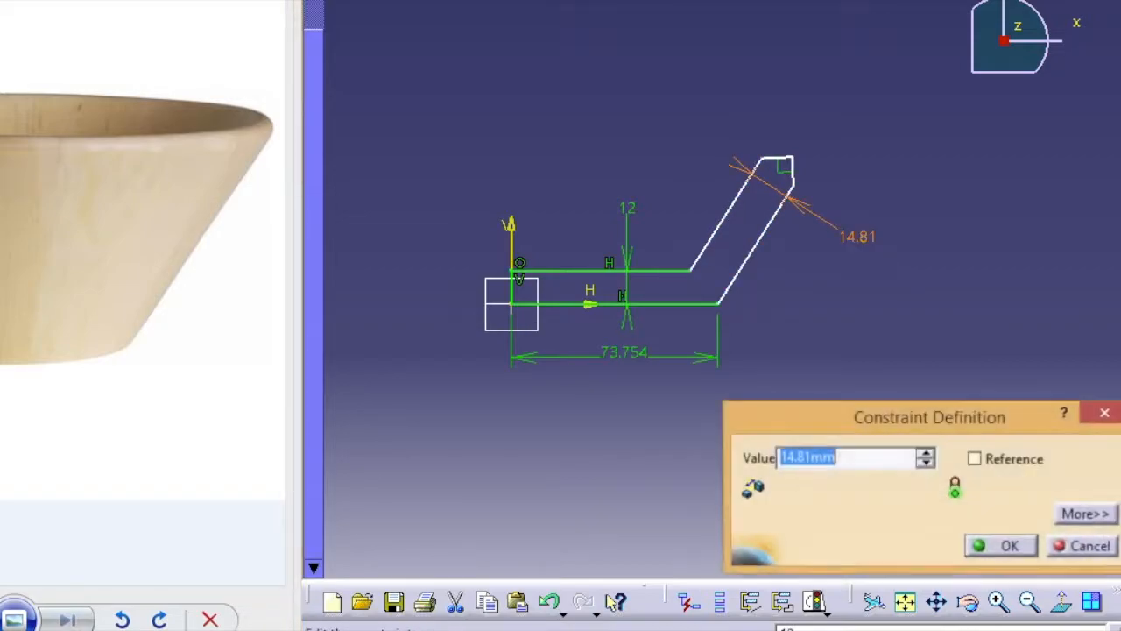
text(12mm)
key(Return)
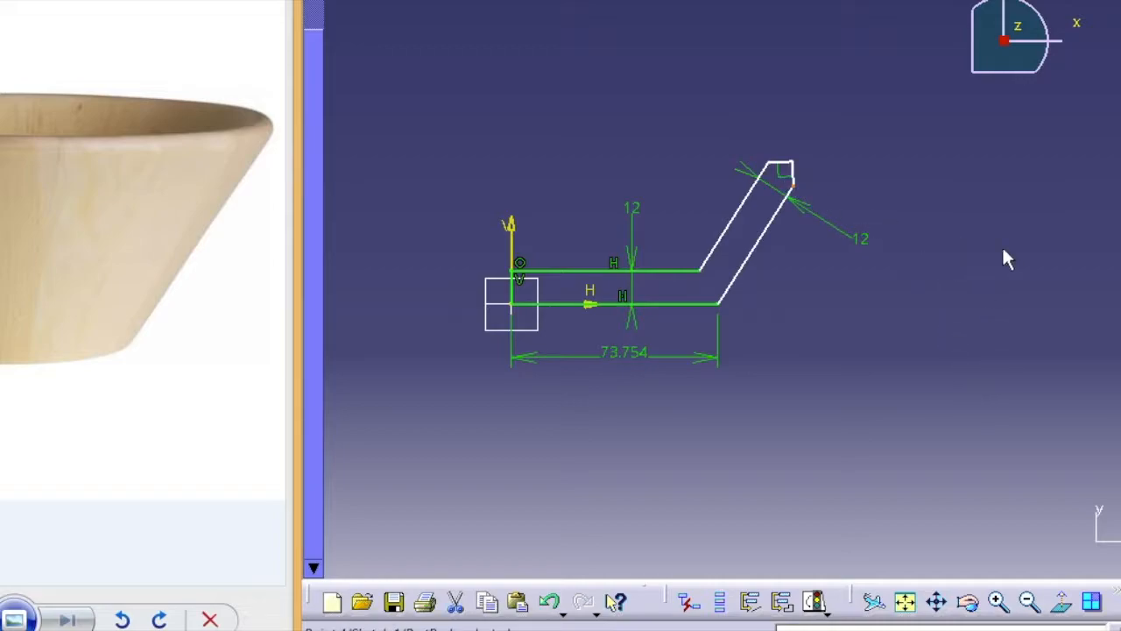
Constrain the horizontal distance from the vertical axis line to the outer wall's upper end point to 140 mm
click(521, 298)
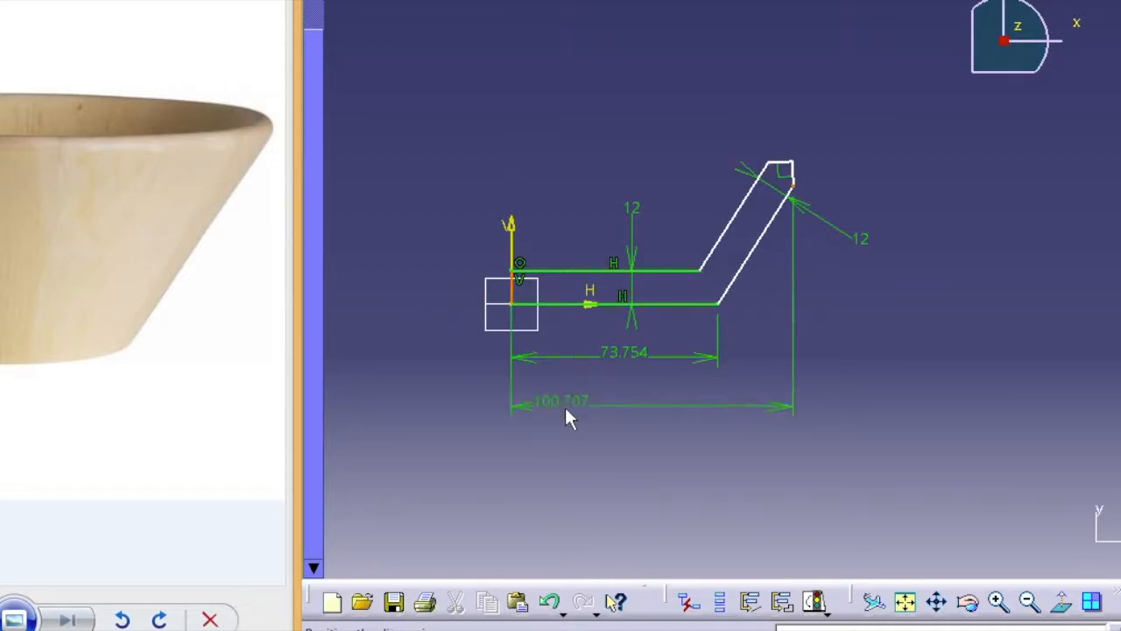
double_click(627, 407)
text(140)
key(Return)
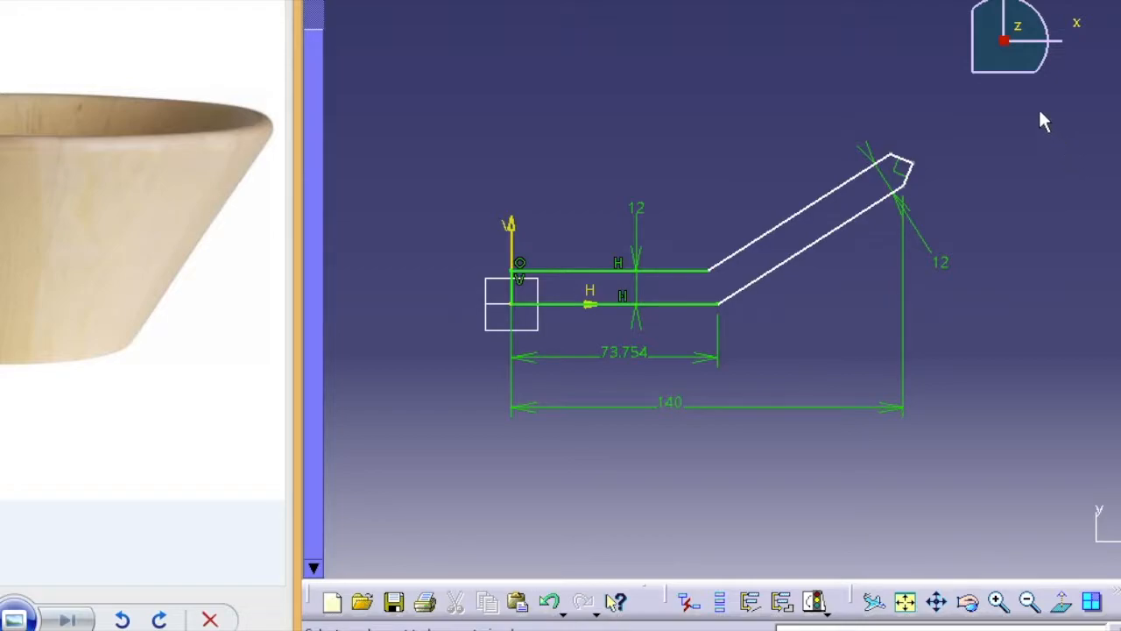
Constrain the horizontal distance from the vertical axis line to the rim's tip corner point to 138 mm
click(912, 162)
click(513, 228)
click(570, 100)
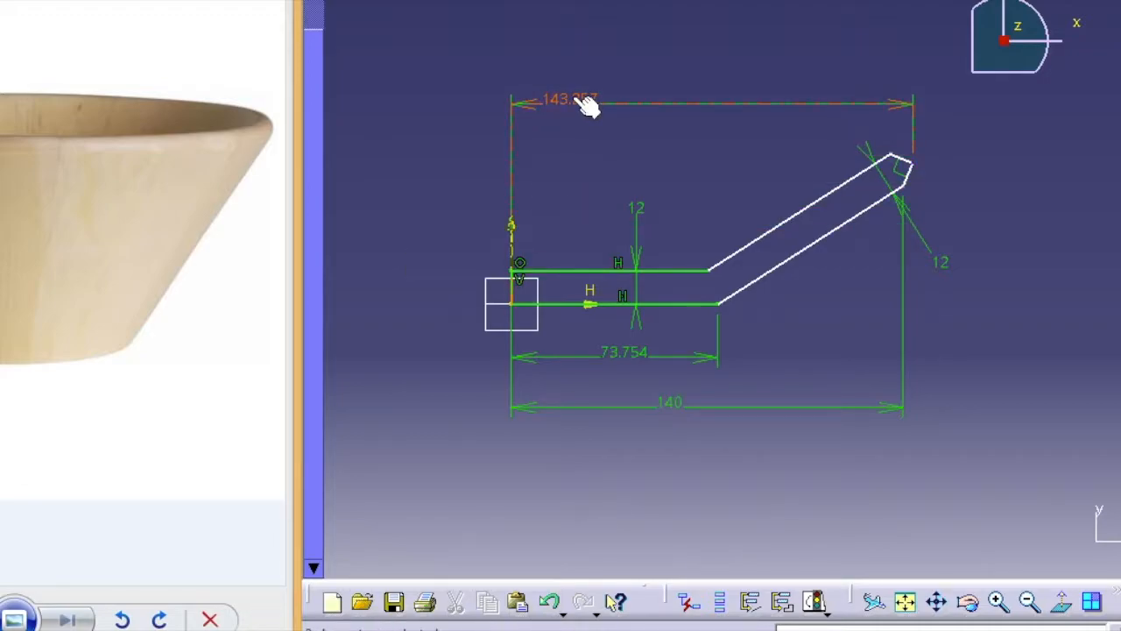
double_click(574, 101)
text(138)
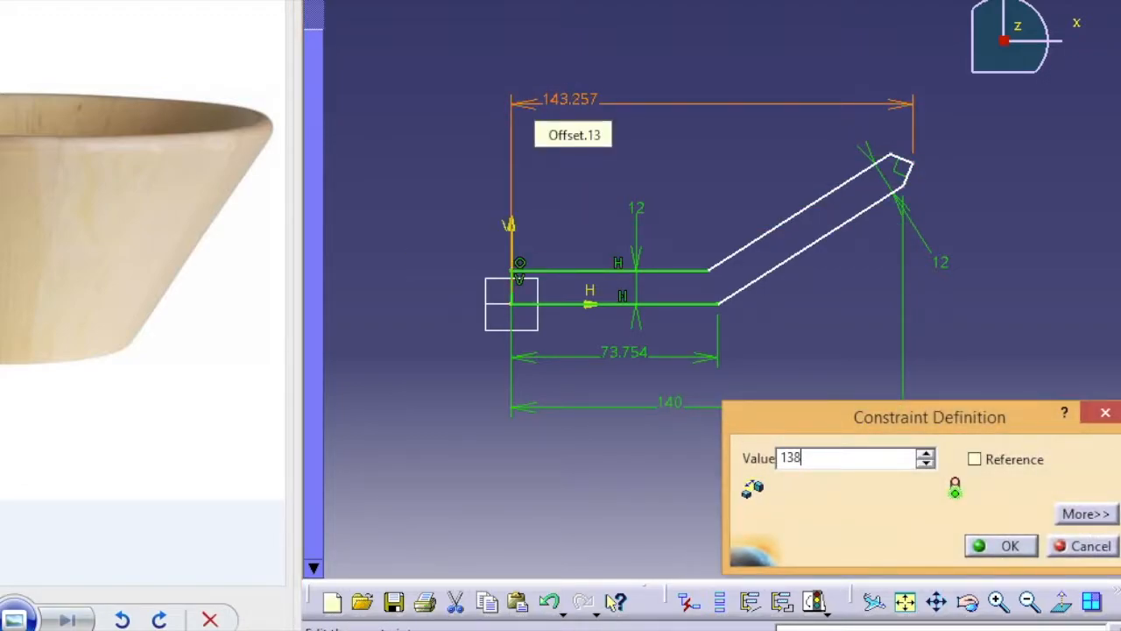
key(Return)
click(728, 25)
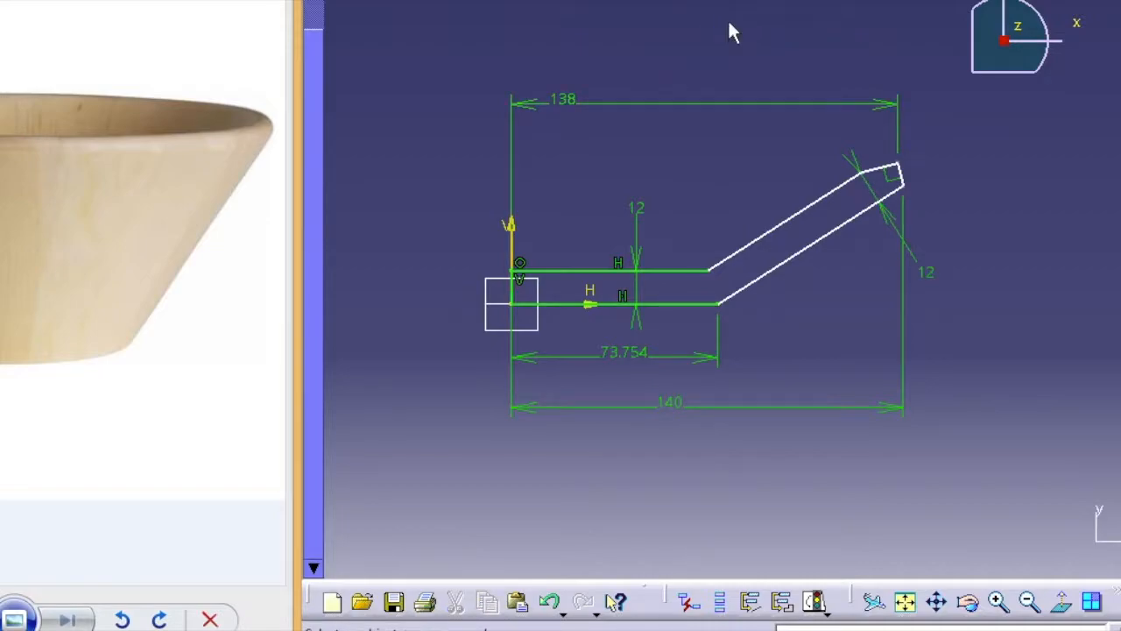
Constrain the vertical height from the bottom line to the inner wall's upper end point to 130 mm
click(863, 172)
click(620, 304)
click(600, 142)
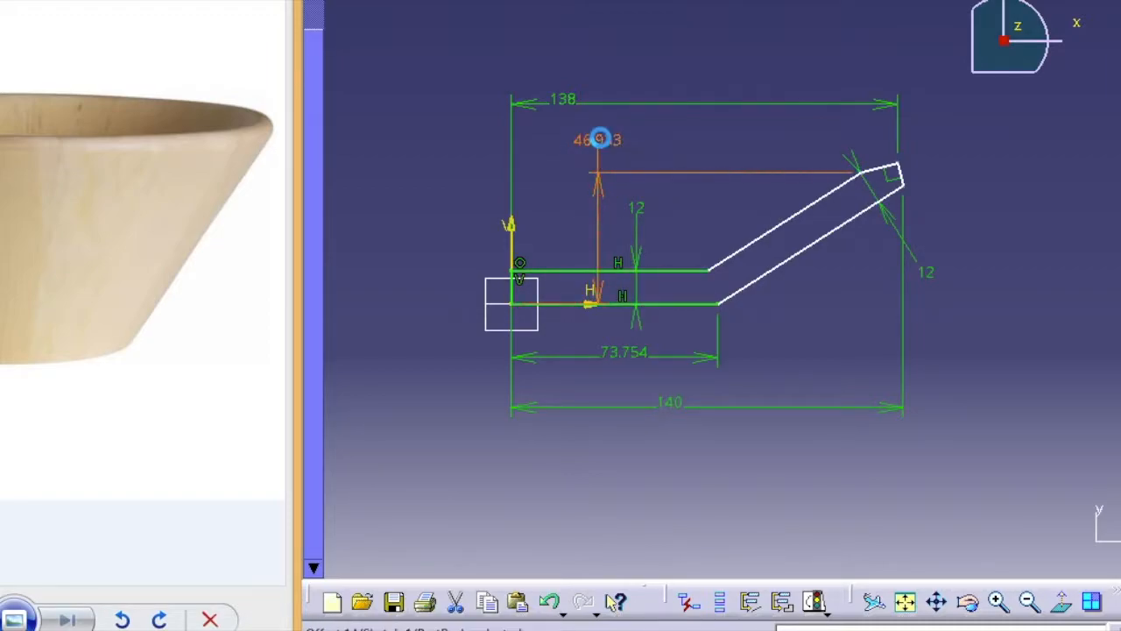
double_click(603, 144)
text(1)
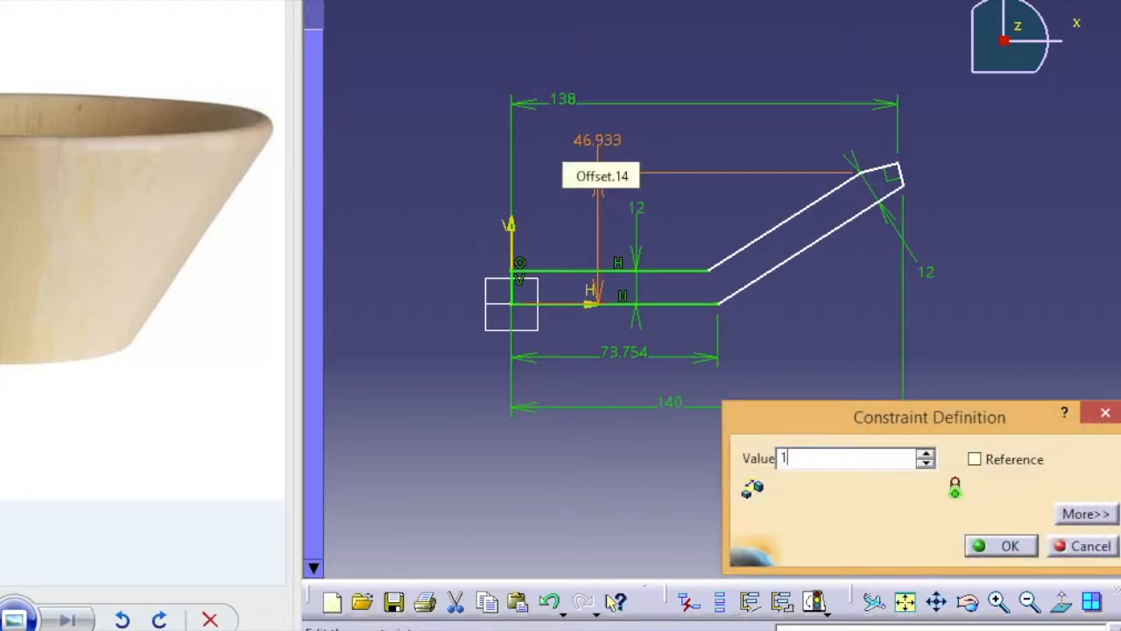
text(30)
key(Return)
key(Return)
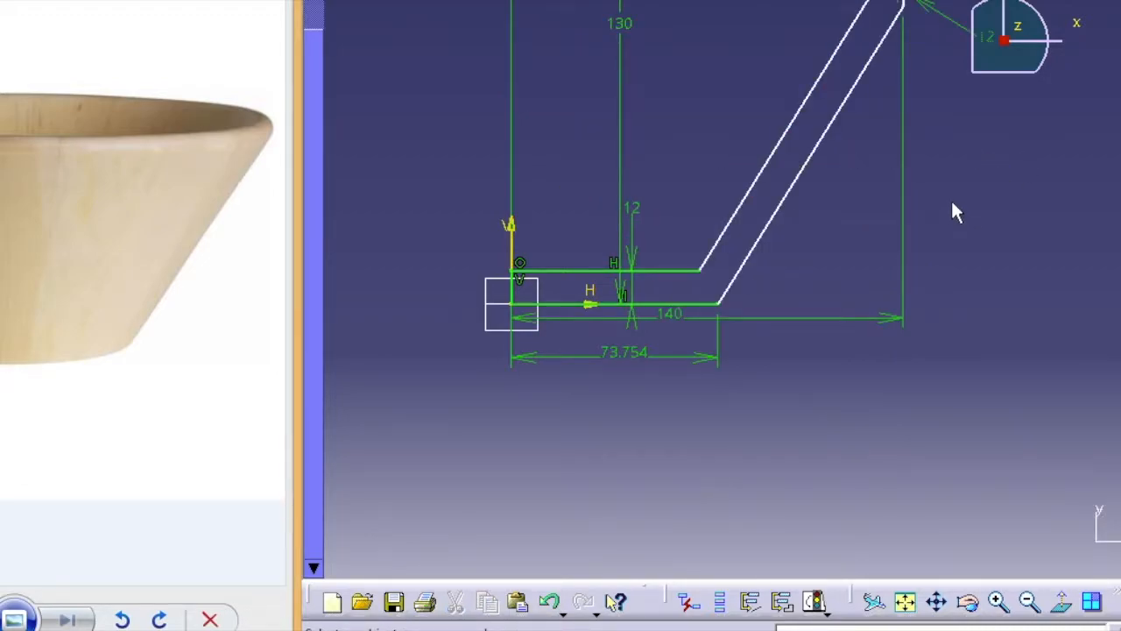
Set the bottom line's length to 60 mm
double_click(625, 353)
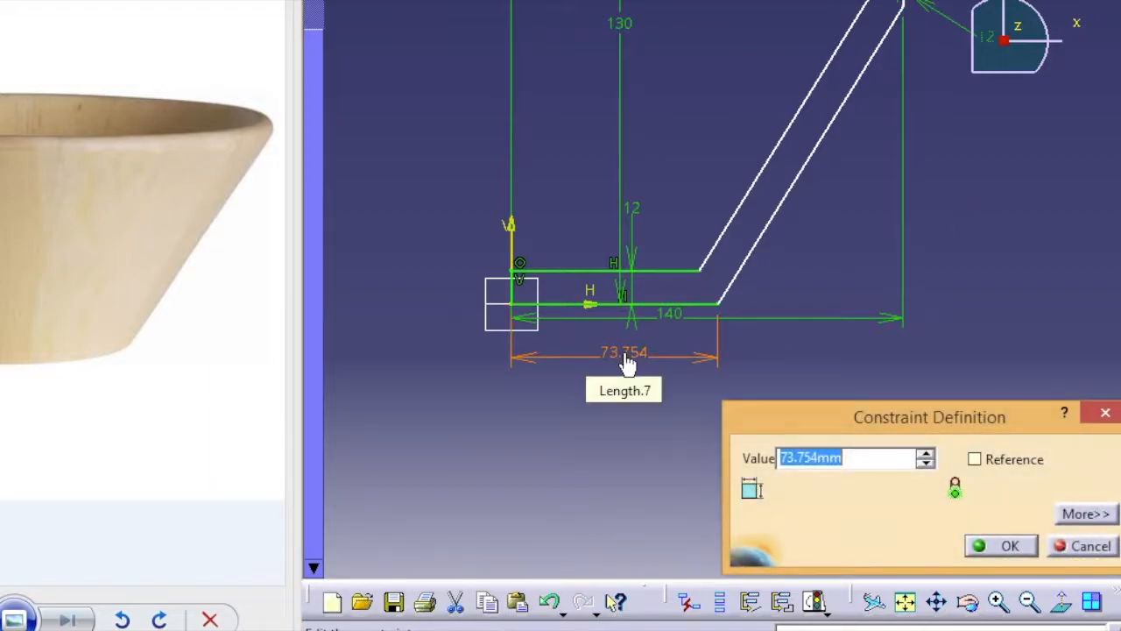
text(60)
key(Return)
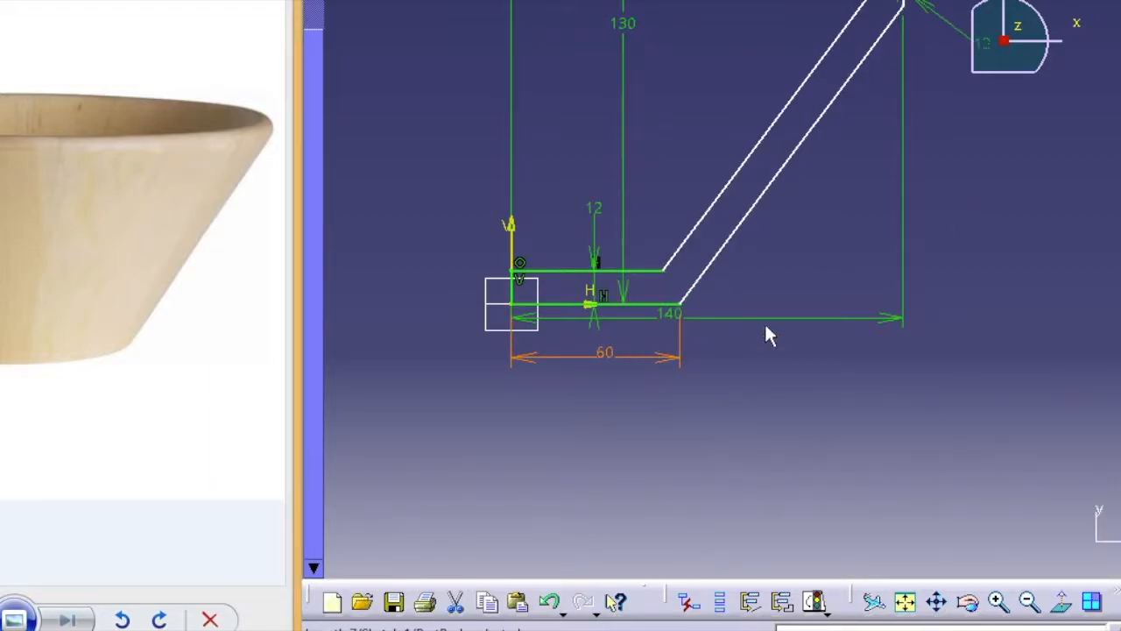
Move the inner wall's upper end point inward, toward the vertical axis, to reshape the rim of the profile
middle_click(1018, 209)
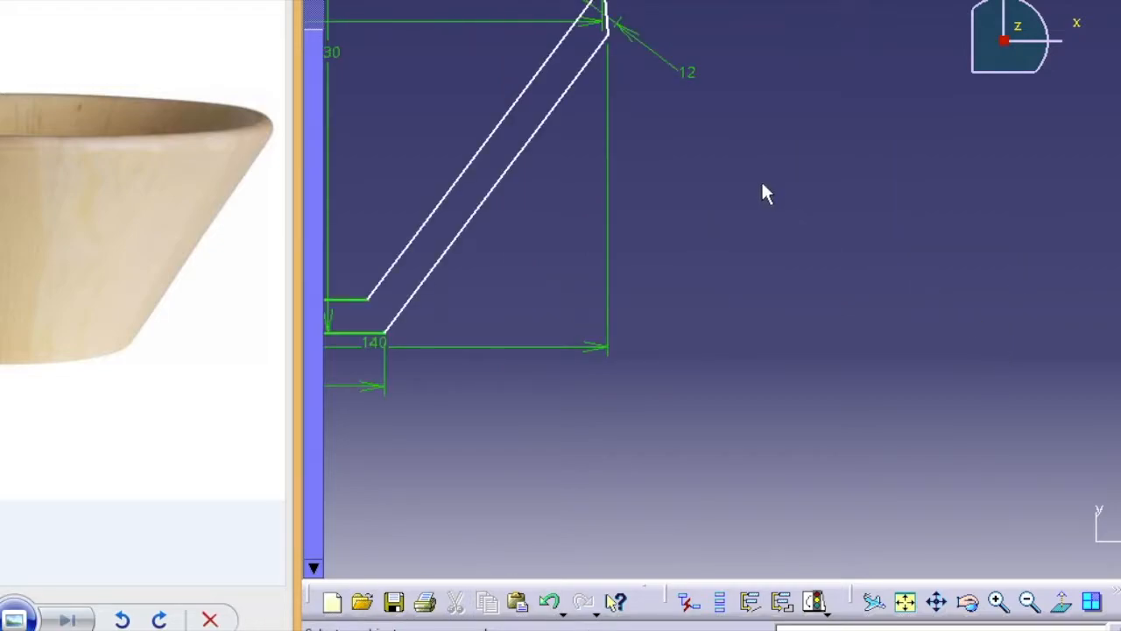
middle_drag(764, 195, 961, 323)
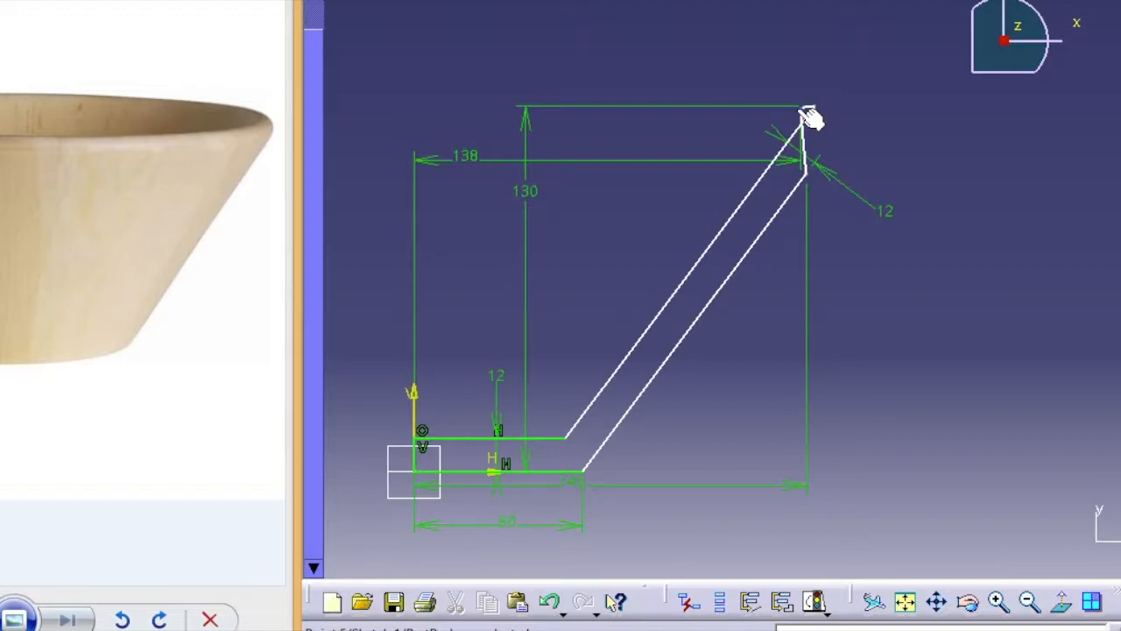
mouse_move(803, 113)
mouse_down()
mouse_move(821, 117)
mouse_move(704, 103)
mouse_up()
click(815, 34)
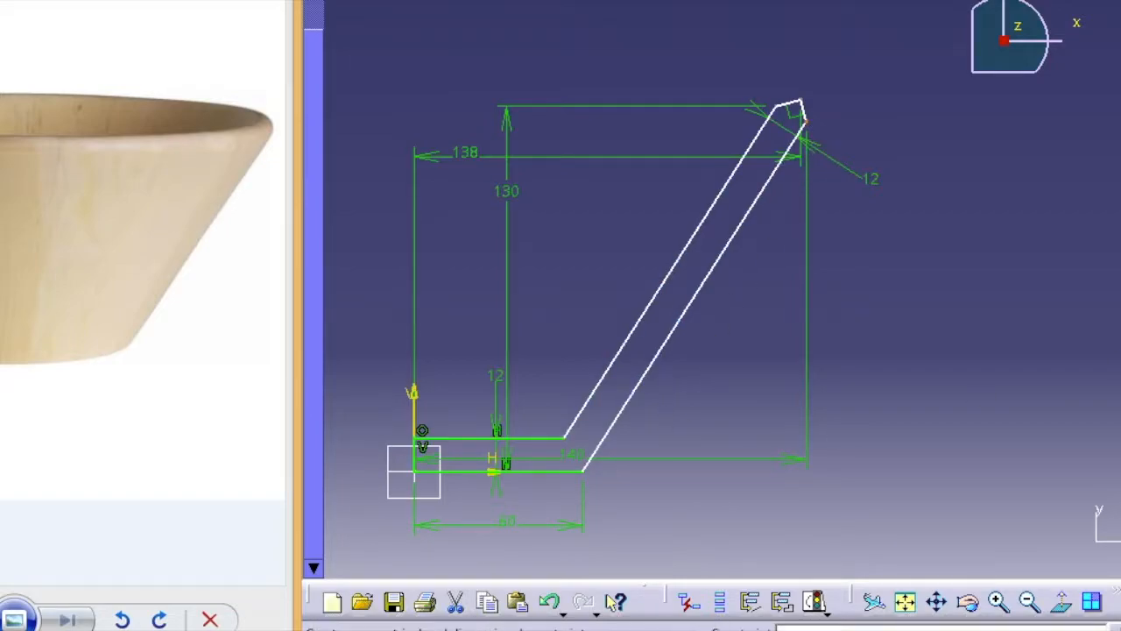
Constrain the vertical distance from the bottom line to the outer wall's upper end point to 122 mm
click(539, 472)
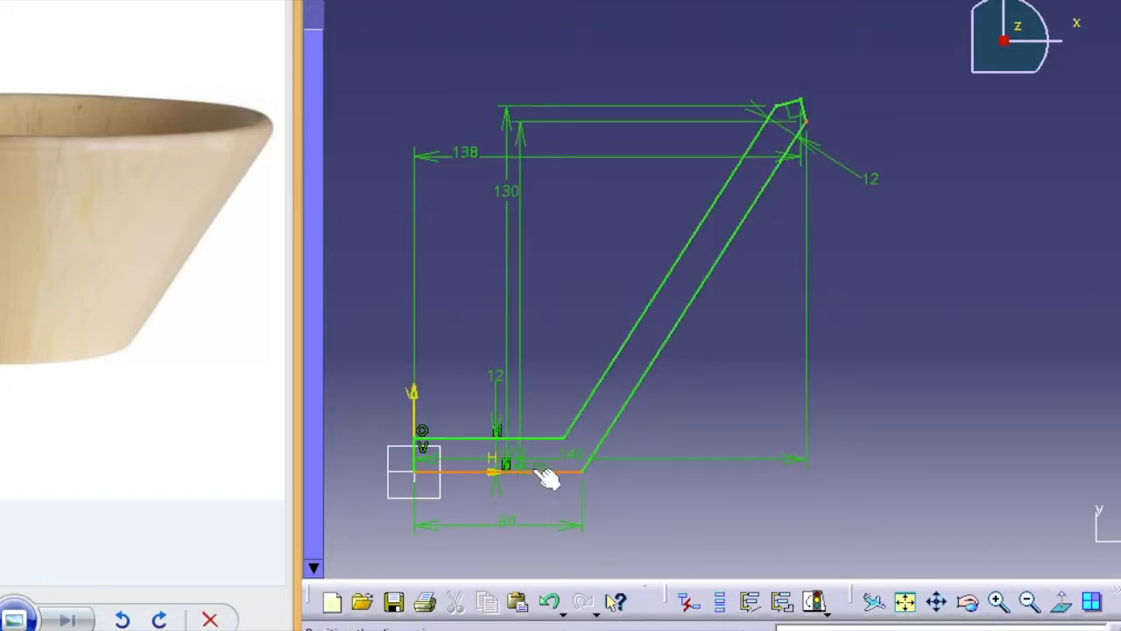
click(925, 337)
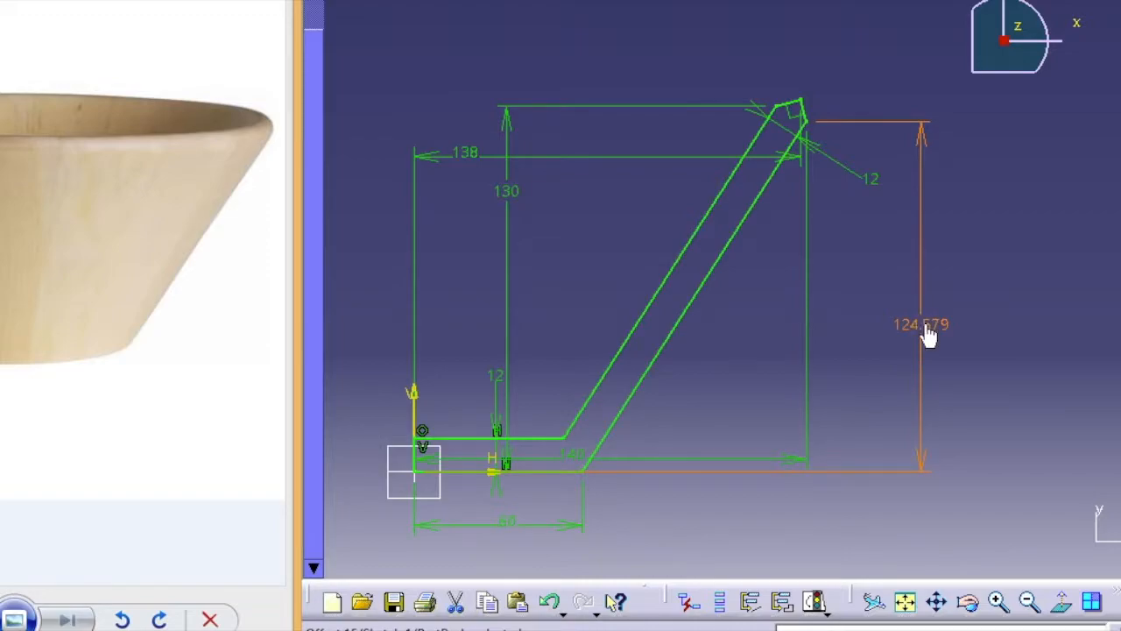
double_click(929, 333)
text(1)
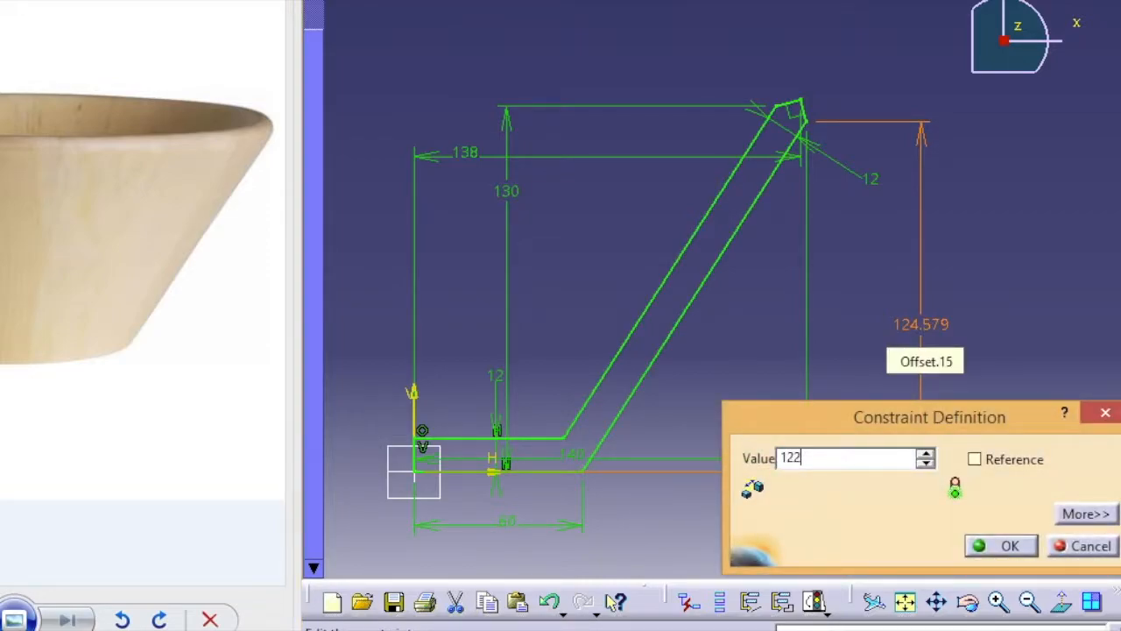
text(22)
key(Return)
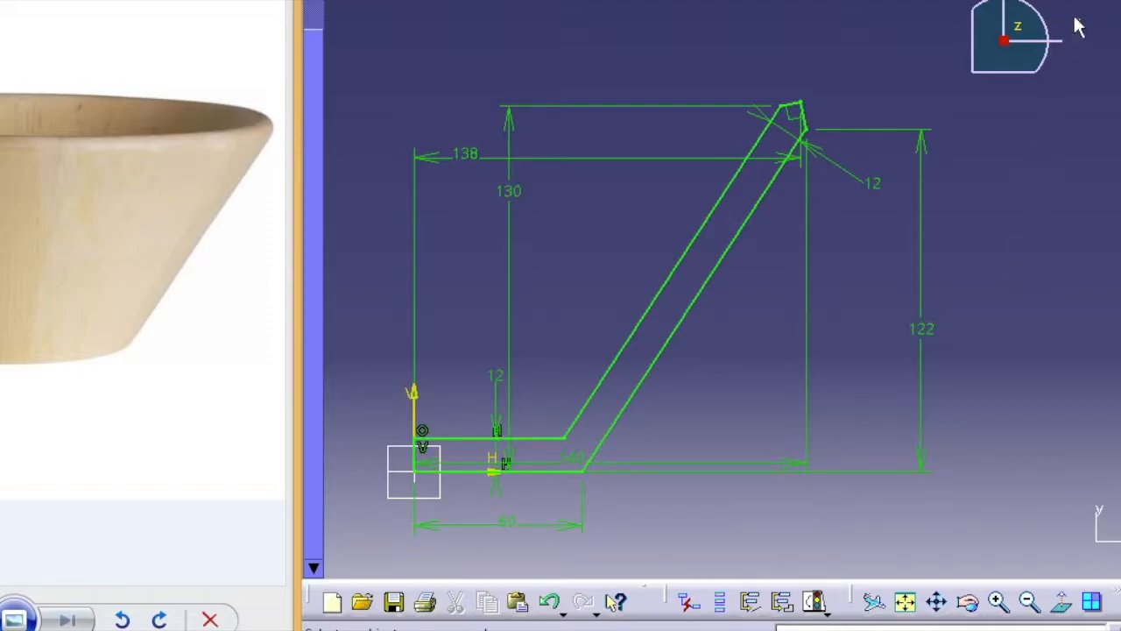
Exit the sketch and revolve the profile 360 degrees about the sketch's vertical axis with the Shaft command
click(1096, 1)
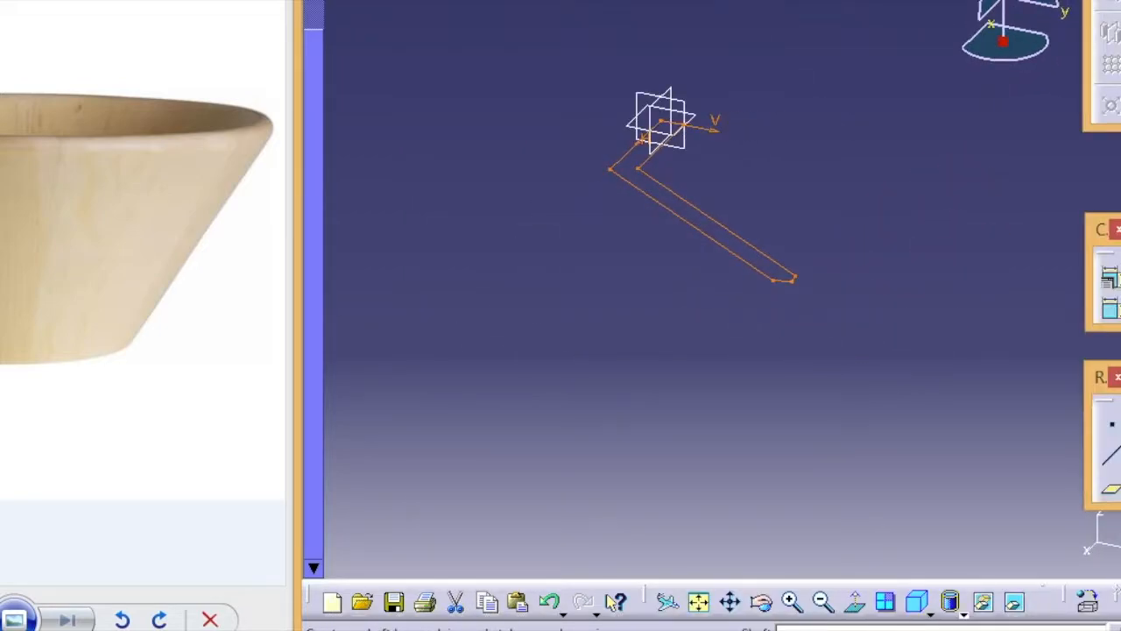
click(755, 1)
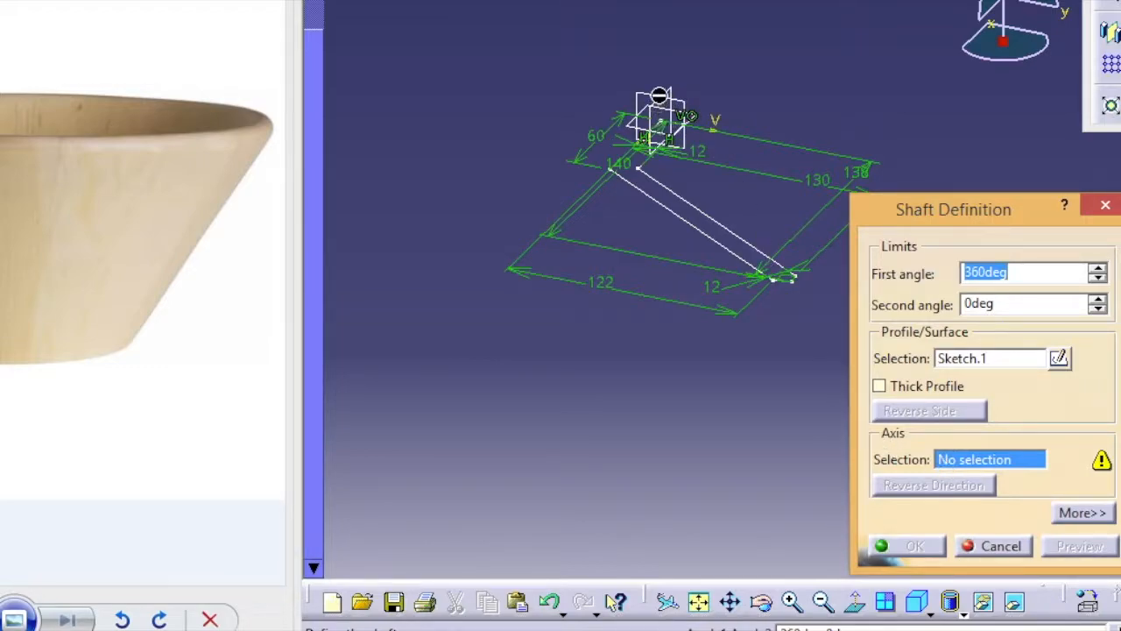
click(723, 130)
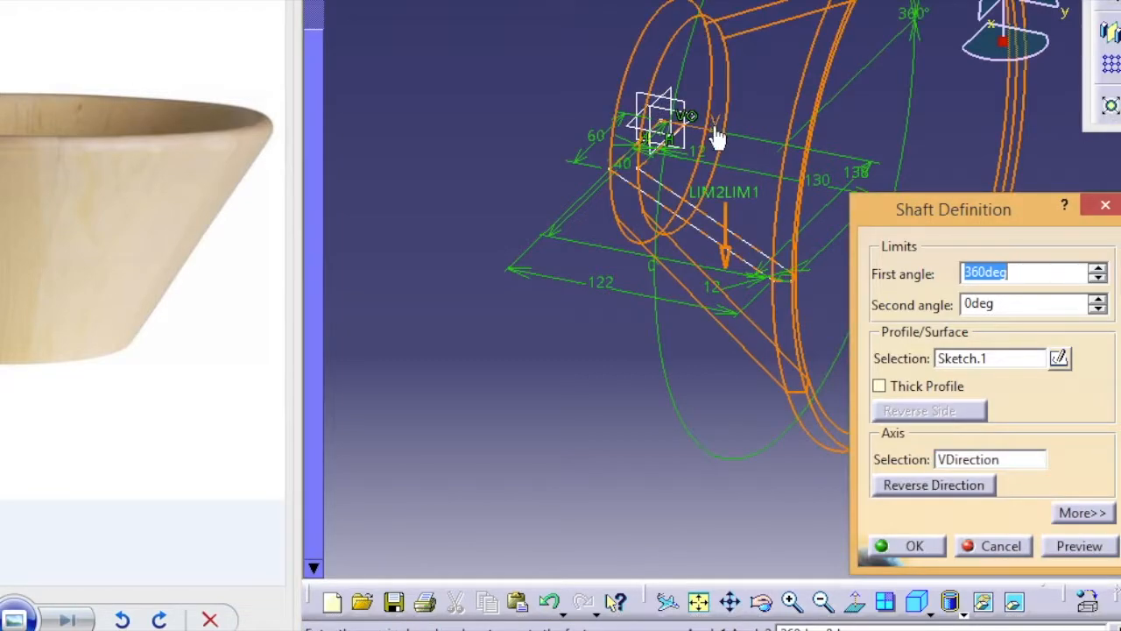
click(1067, 547)
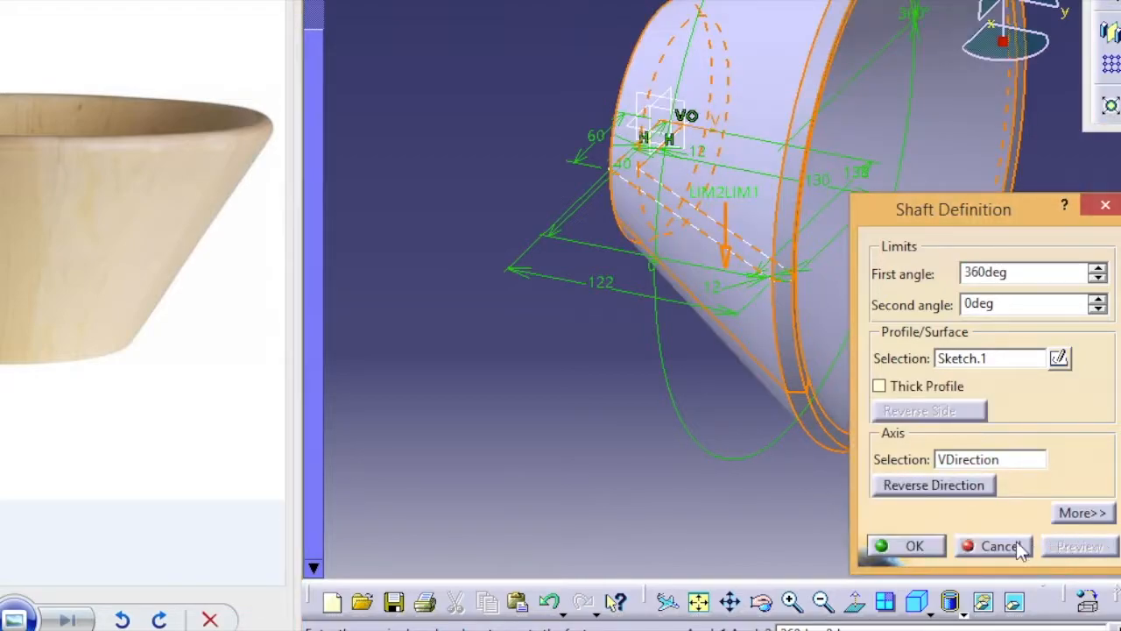
click(893, 546)
click(681, 459)
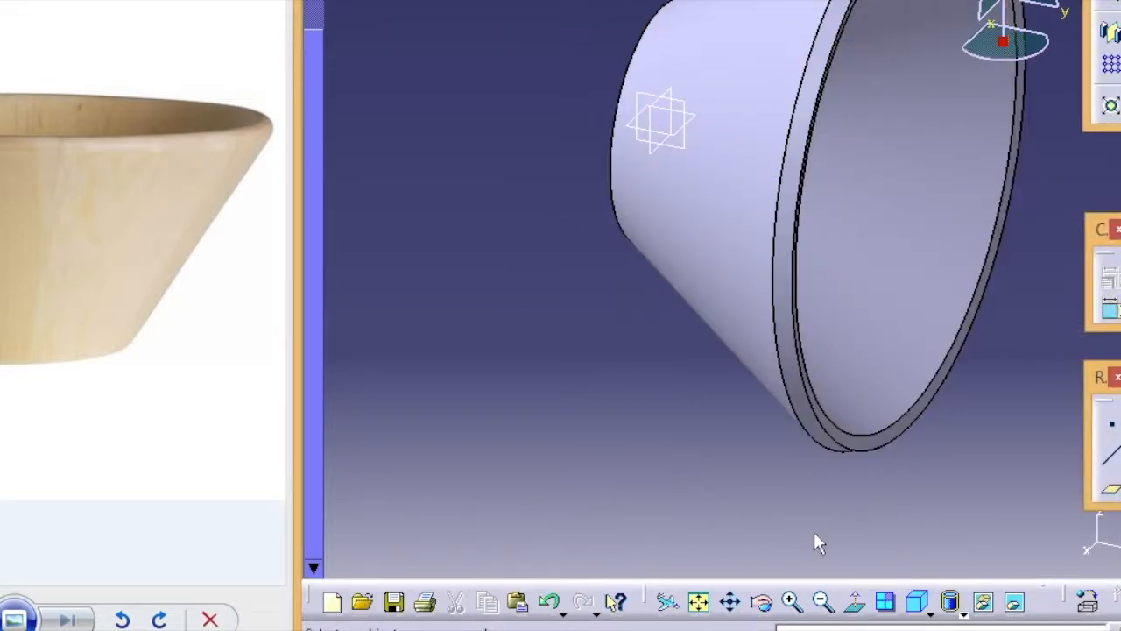
Examine the revolved bowl's rim and outer wall in an upright view from several angles
click(917, 600)
middle_drag(547, 105, 470, 238)
middle_drag(513, 25, 773, 274)
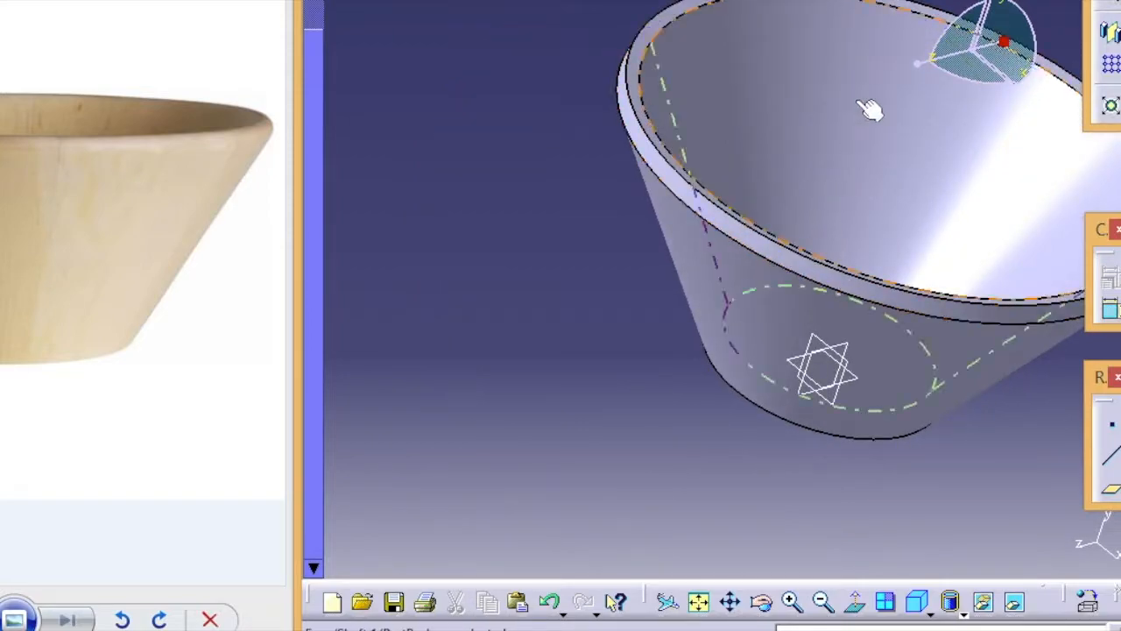
middle_drag(993, 1, 854, 12)
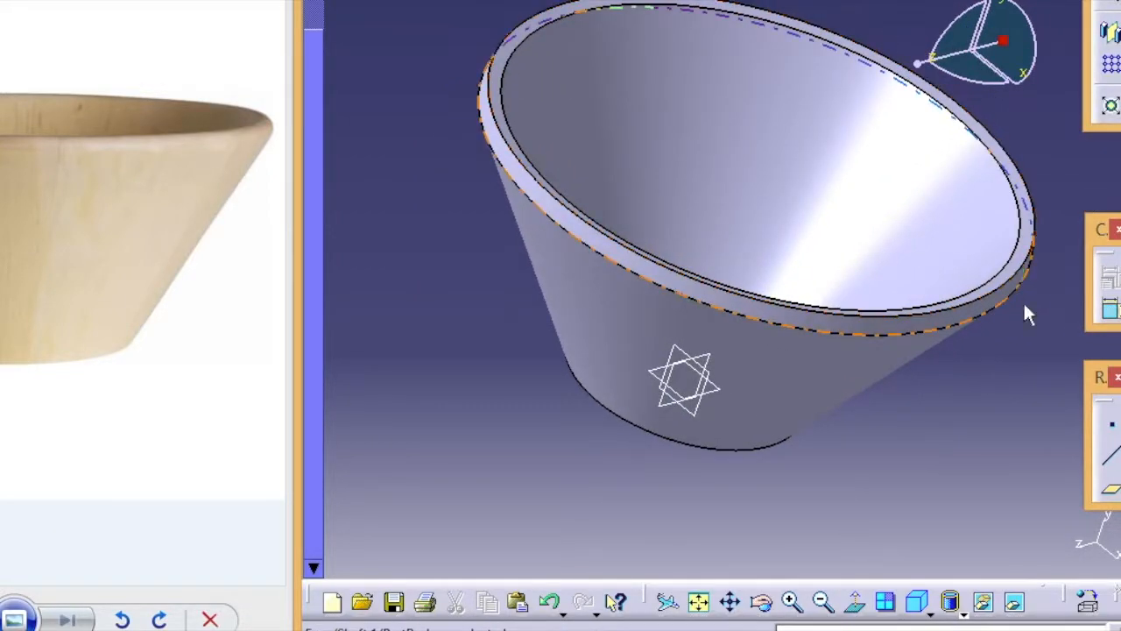
middle_drag(1016, 362, 930, 332)
middle_click(898, 346)
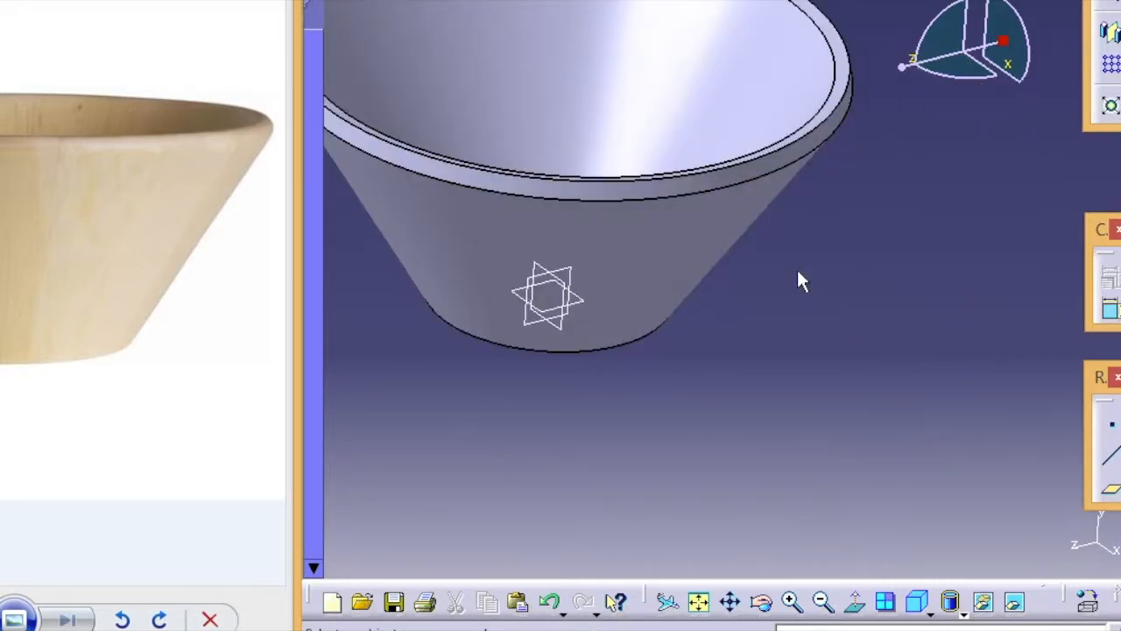
middle_drag(798, 273, 876, 402)
middle_drag(867, 362, 944, 324)
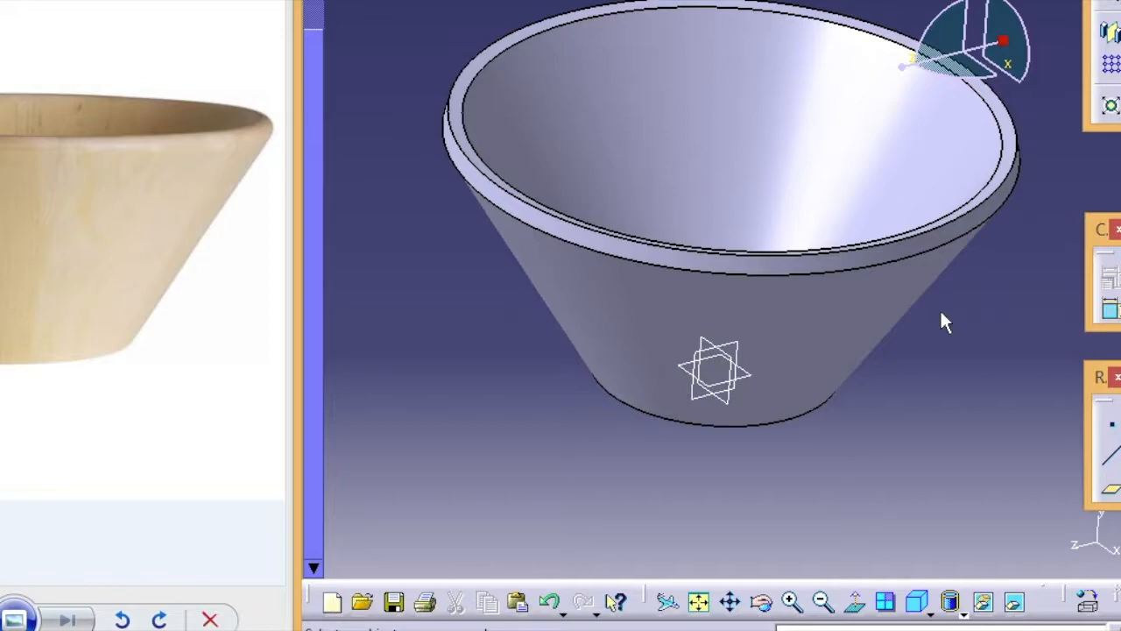
middle_drag(941, 314, 892, 345)
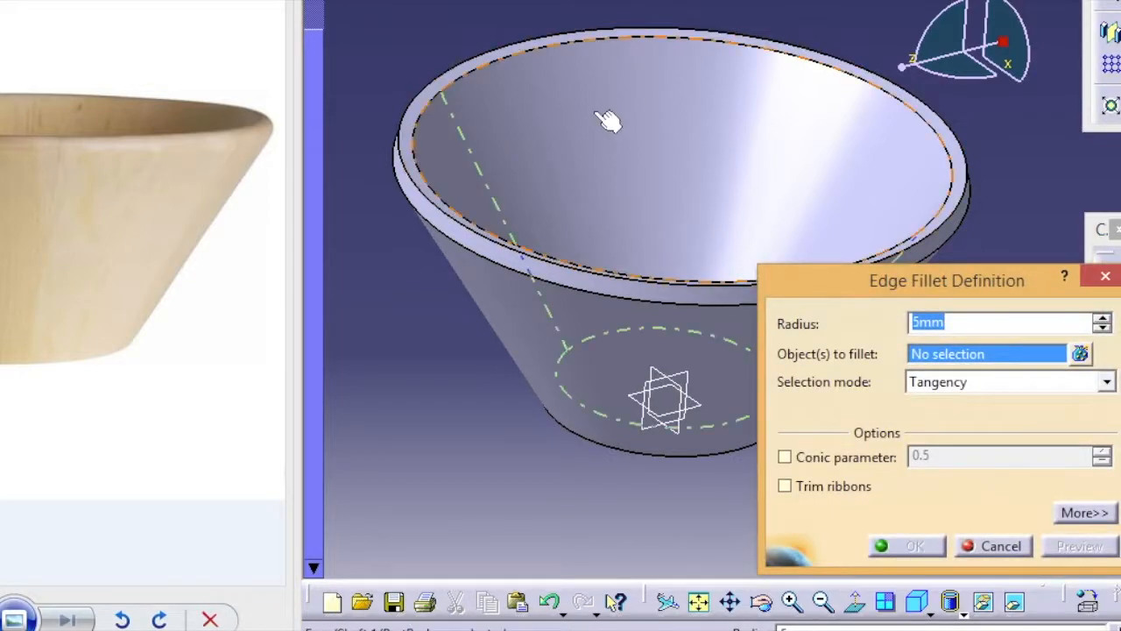
Fillet the rim's top and outer edges, the base's outer edge and the inside floor edge with a 2 mm radius
click(473, 233)
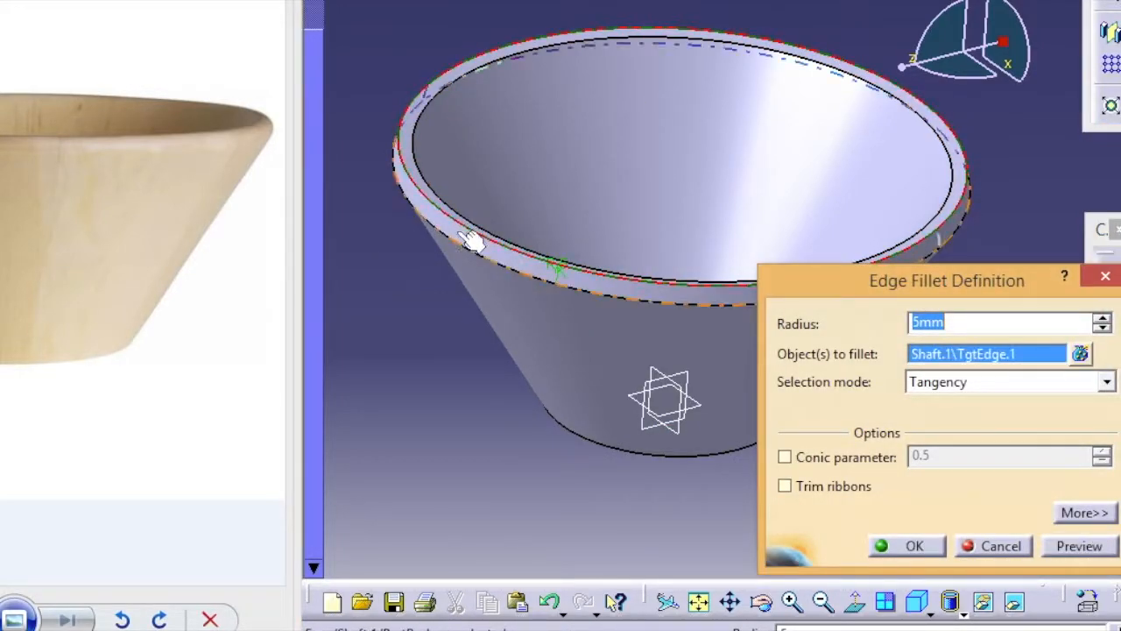
click(473, 257)
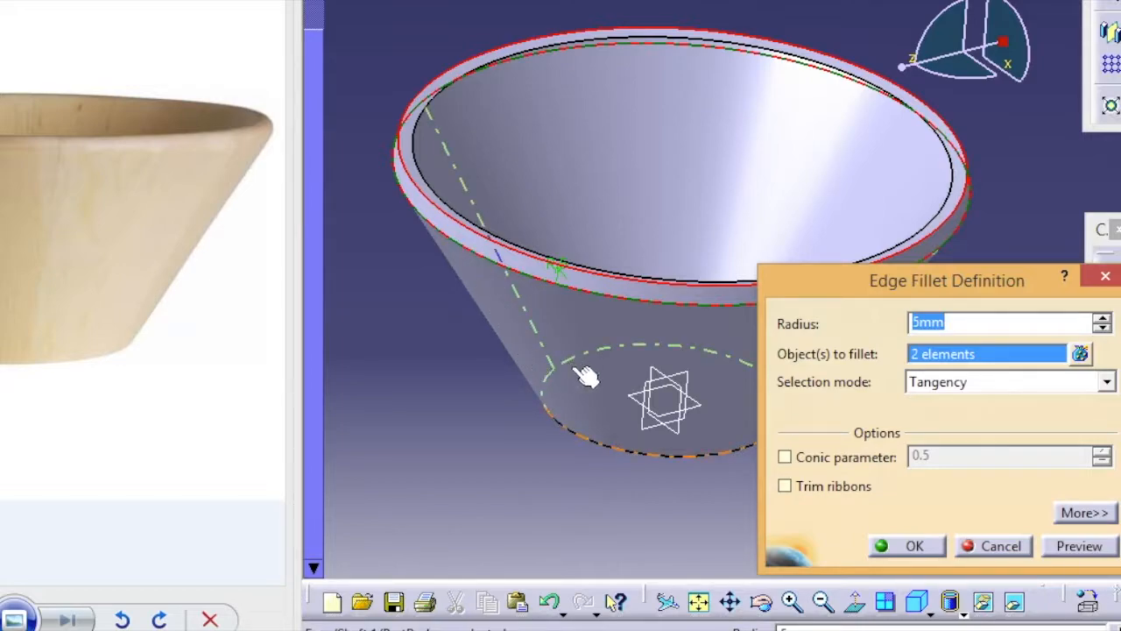
click(606, 451)
middle_drag(726, 0, 736, 0)
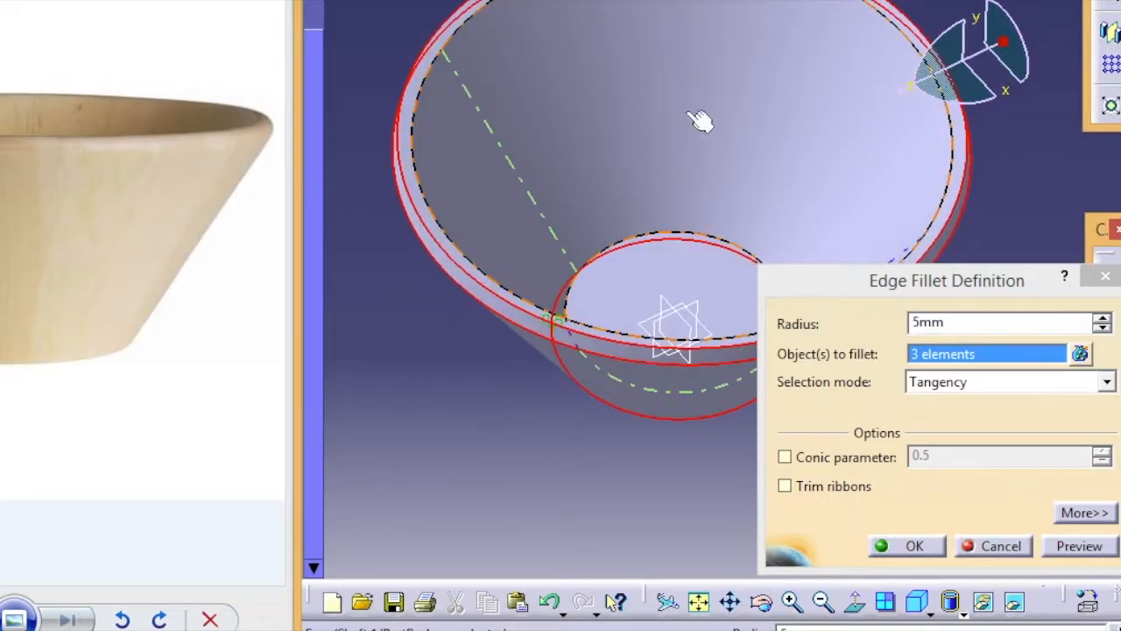
click(718, 241)
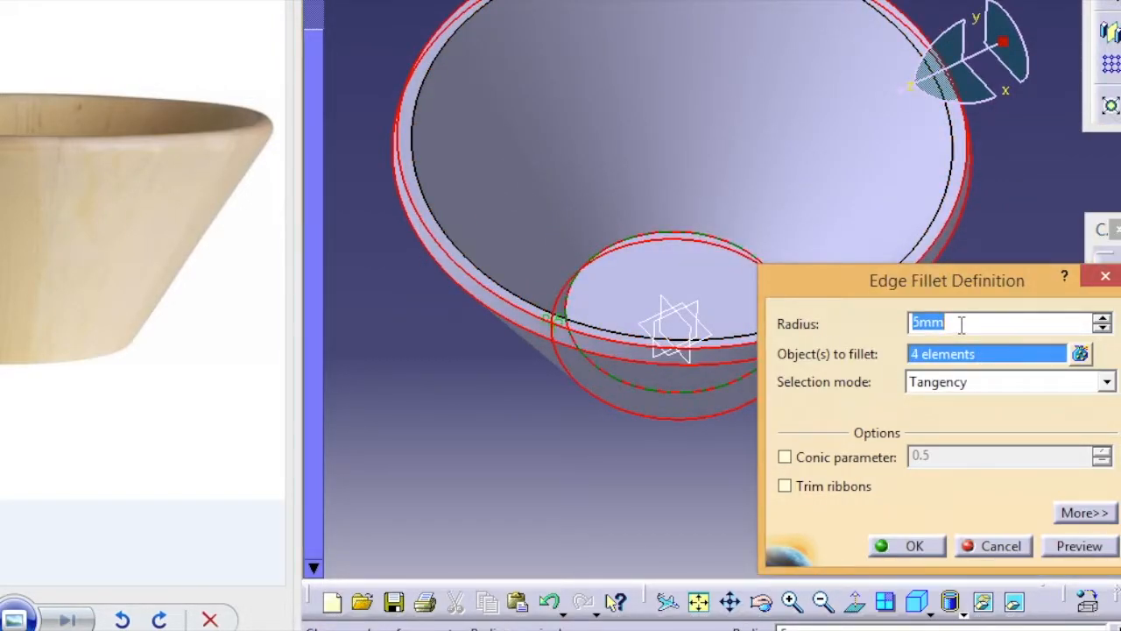
text(2)
click(926, 548)
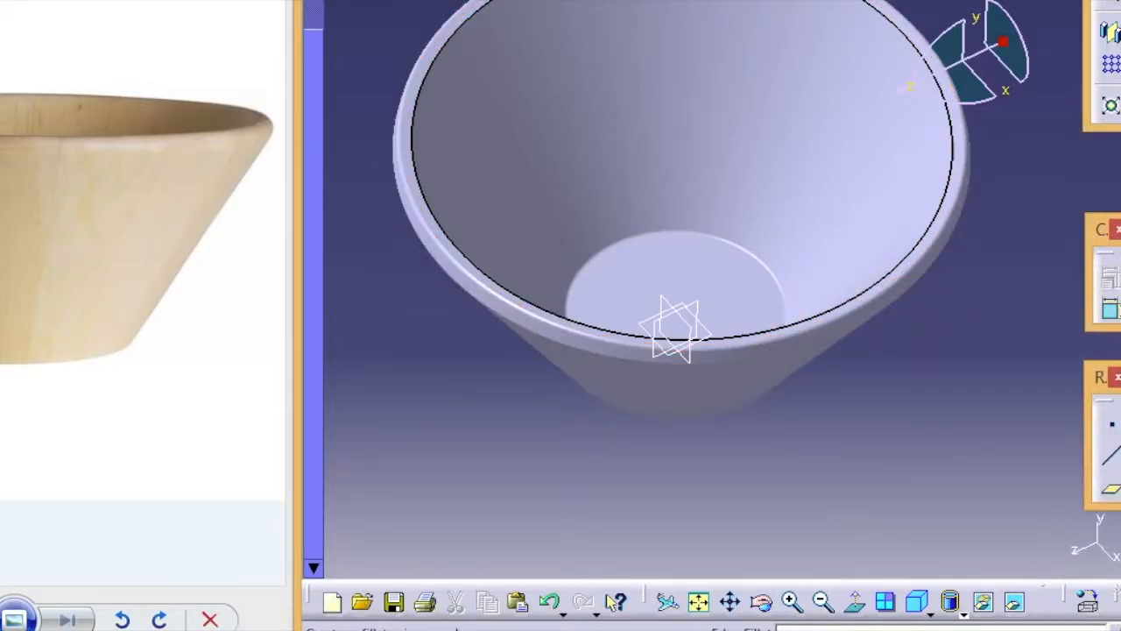
Fillet the inner edge of the rim with an 8 mm radius
click(905, 29)
text(8)
click(914, 546)
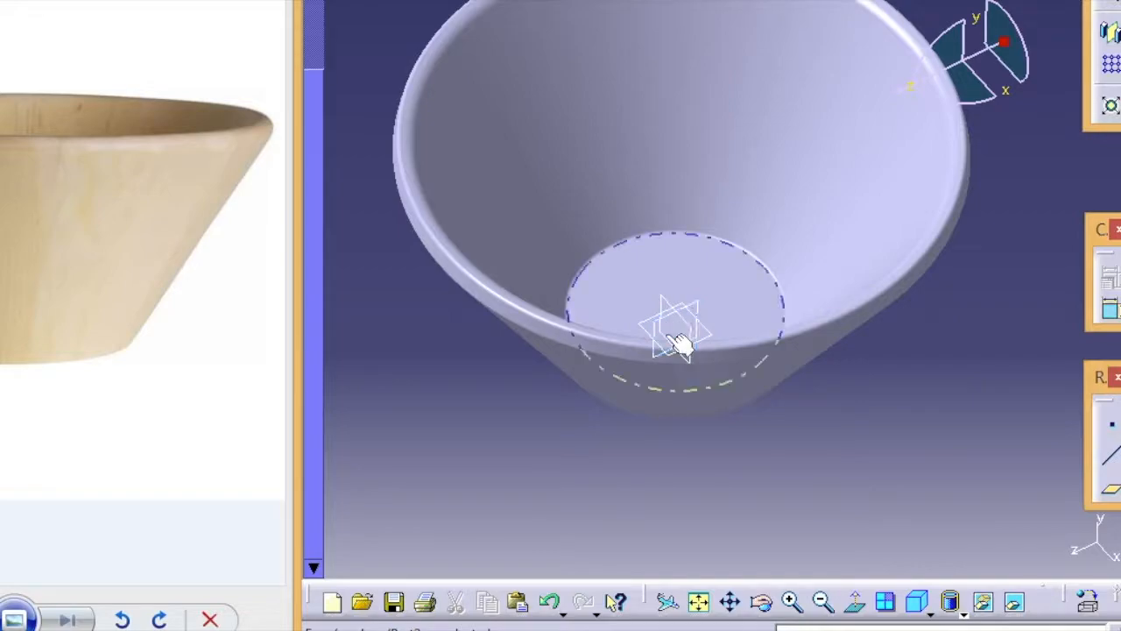
Hide the three reference planes at the bowl's base
middle_drag(658, 513, 671, 371)
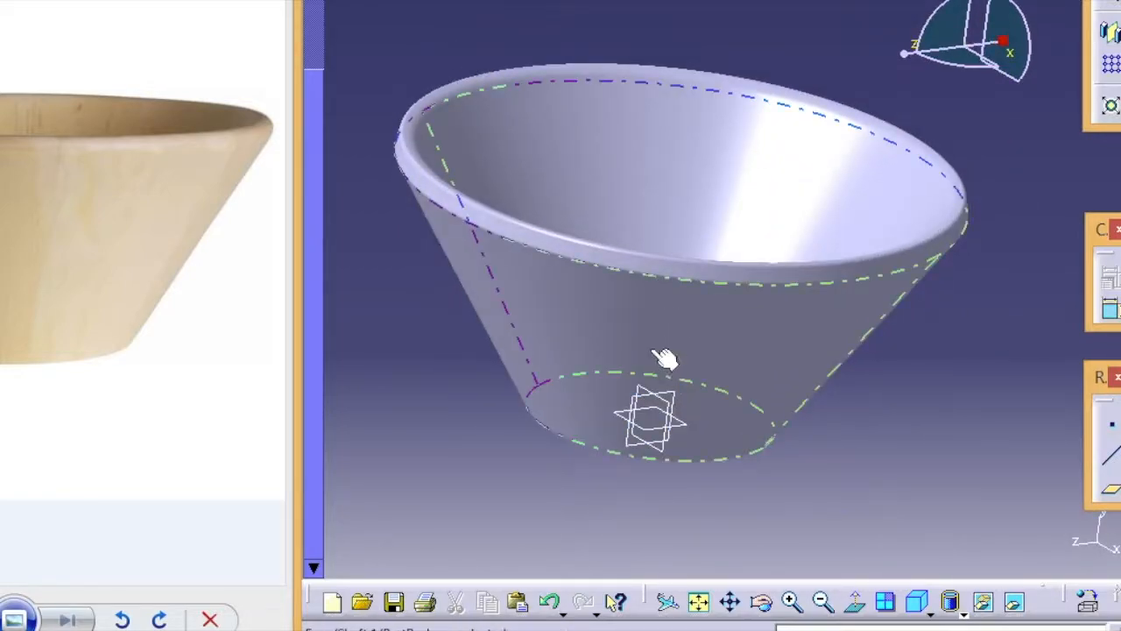
right_click(674, 410)
click(732, 12)
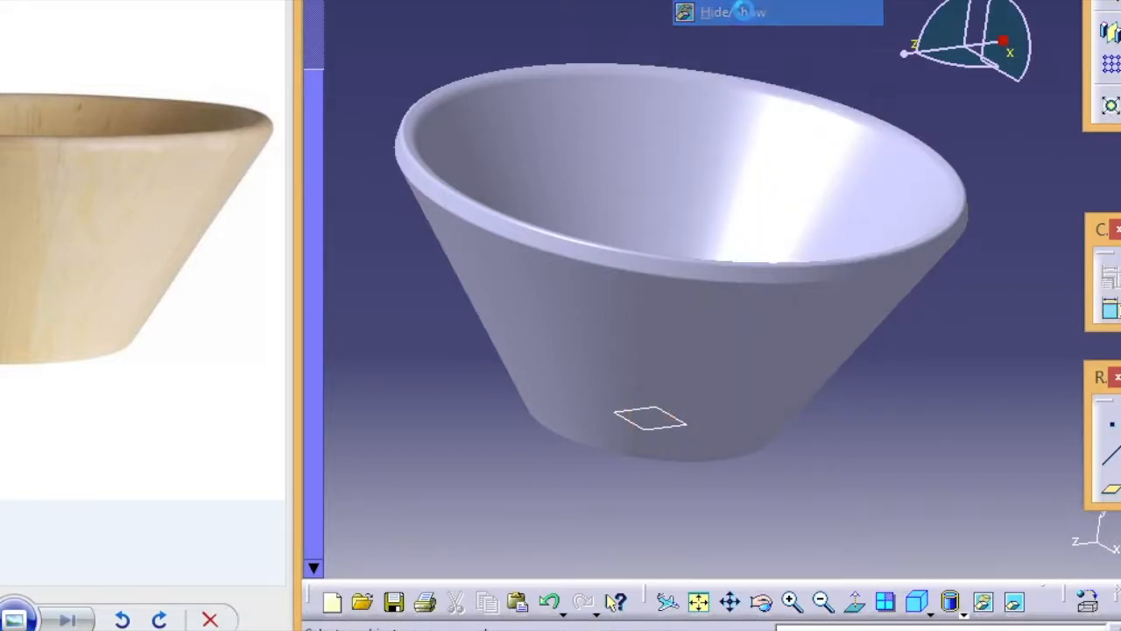
right_click(675, 430)
click(732, 36)
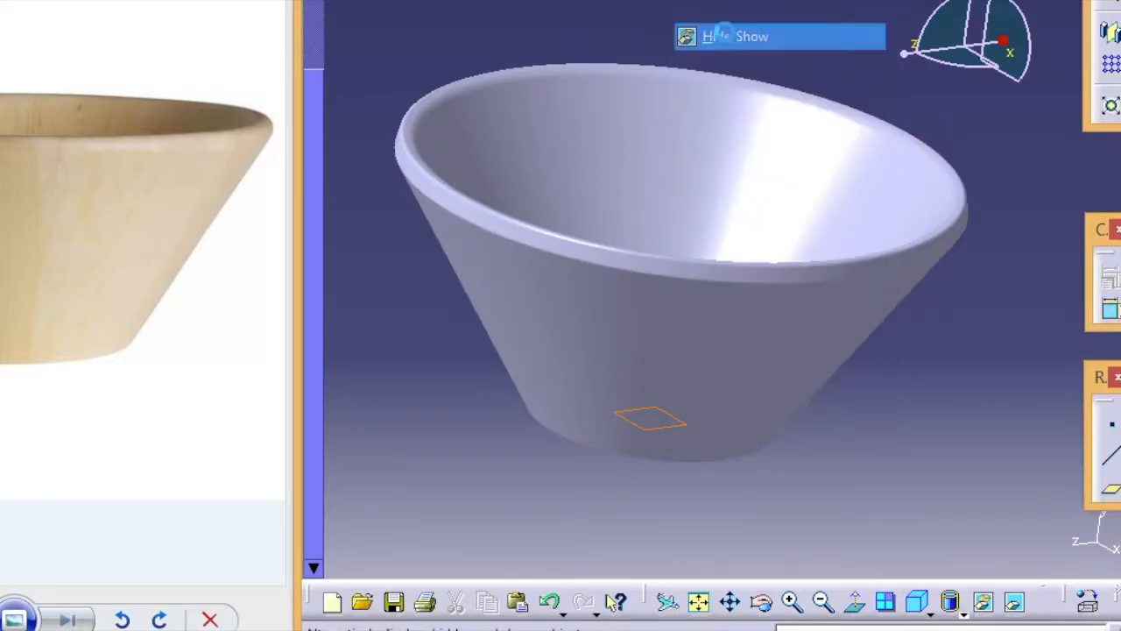
middle_drag(846, 473, 850, 533)
middle_drag(838, 12, 843, 106)
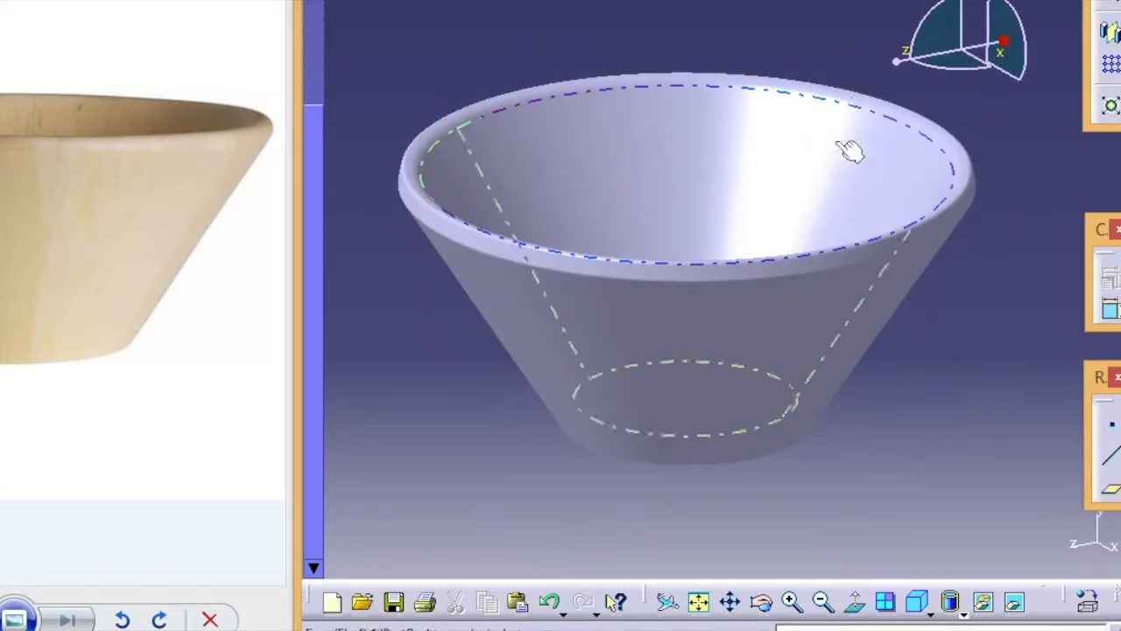
Examine the finished bowl's rounded rim, inside floor edge and outer wall from several angles against the reference picture
middle_drag(846, 4, 857, 70)
middle_drag(838, 12, 819, 167)
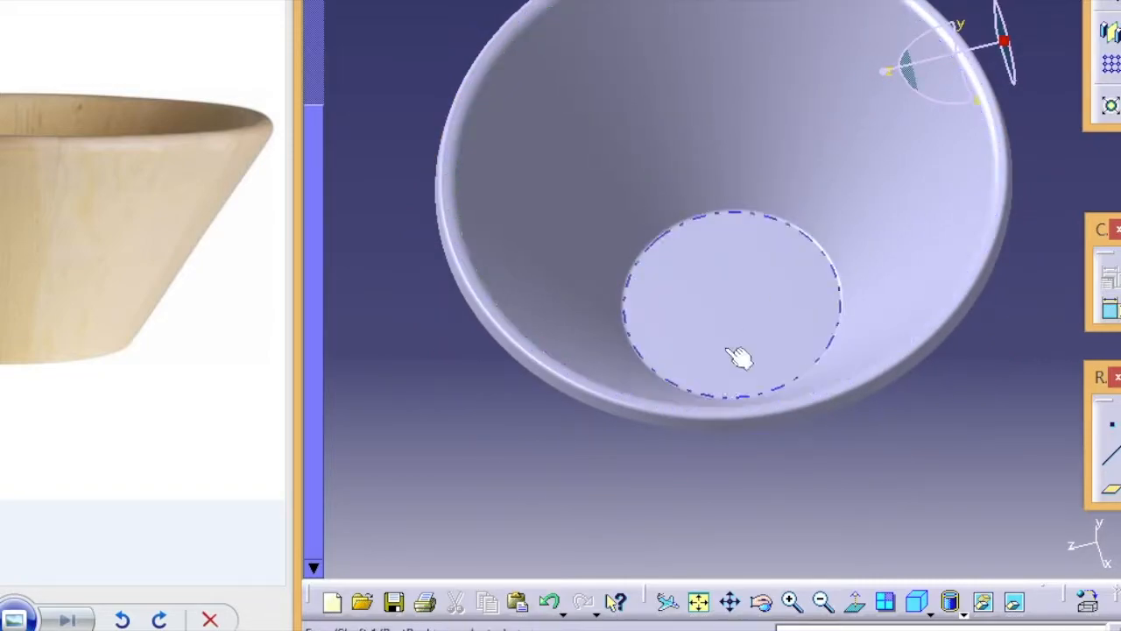
middle_drag(645, 518, 691, 395)
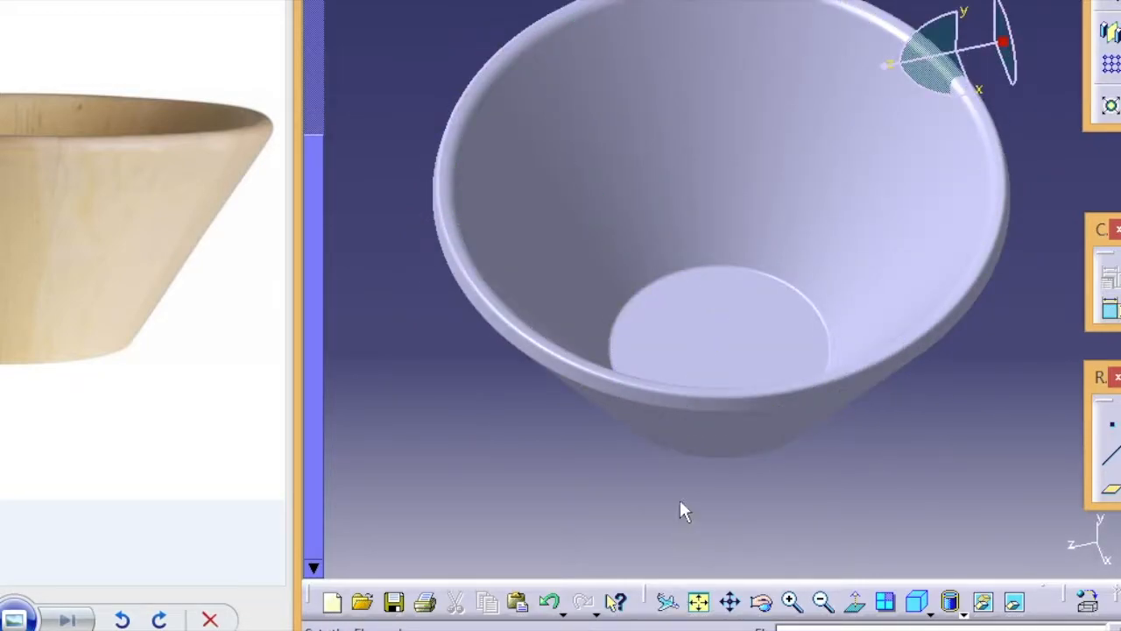
middle_drag(691, 528, 707, 265)
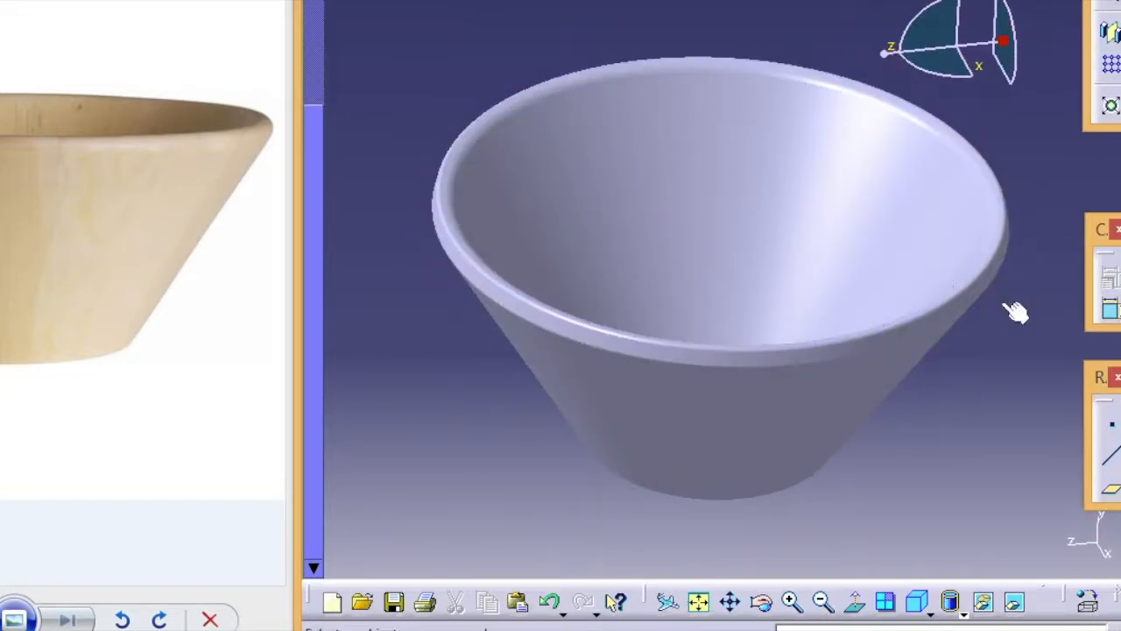
middle_drag(991, 440, 924, 392)
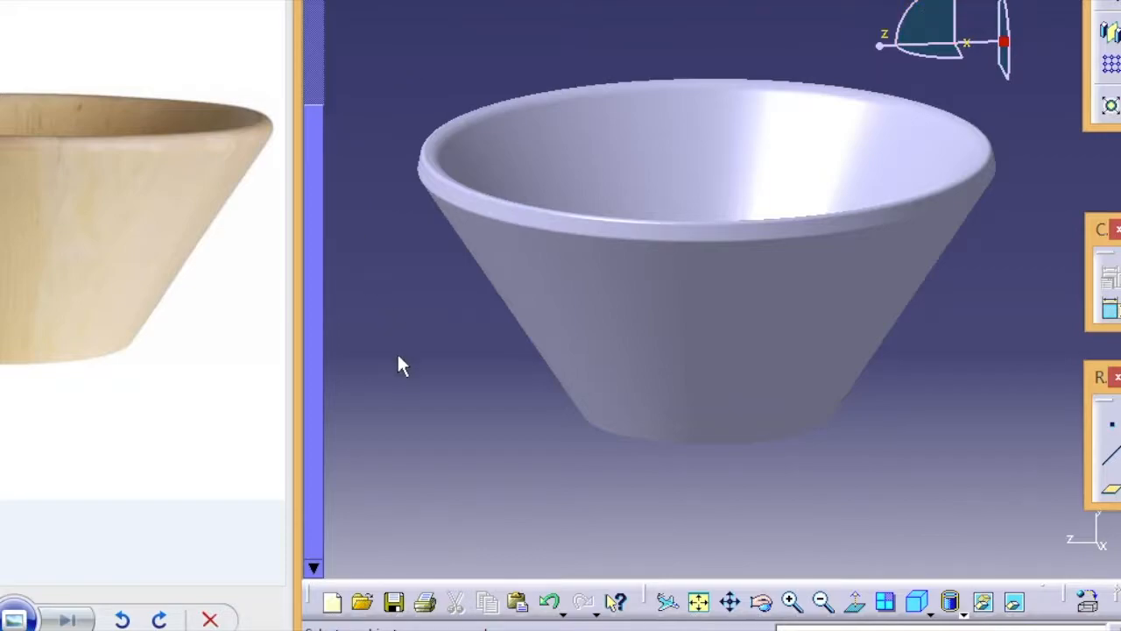
middle_drag(896, 469, 837, 486)
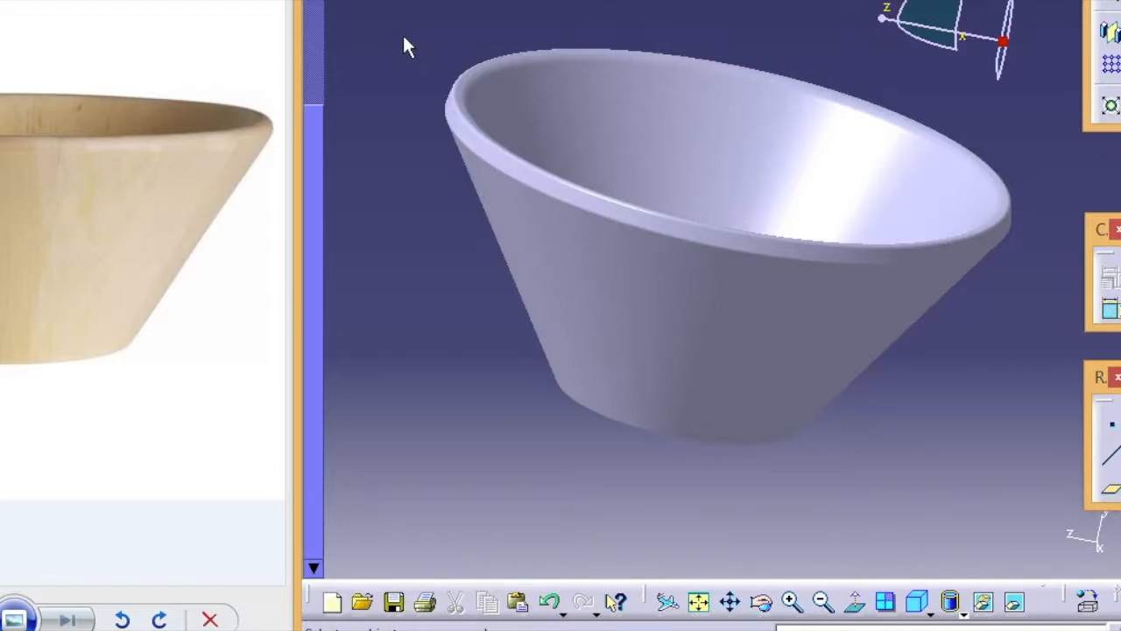
click(1110, 630)
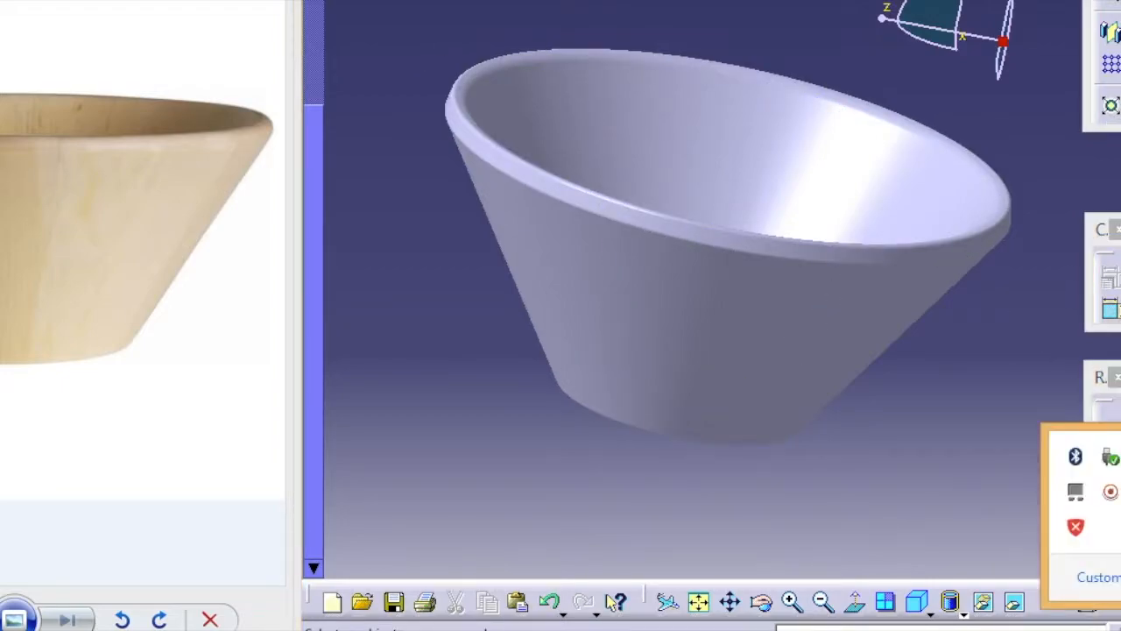
click(1110, 496)
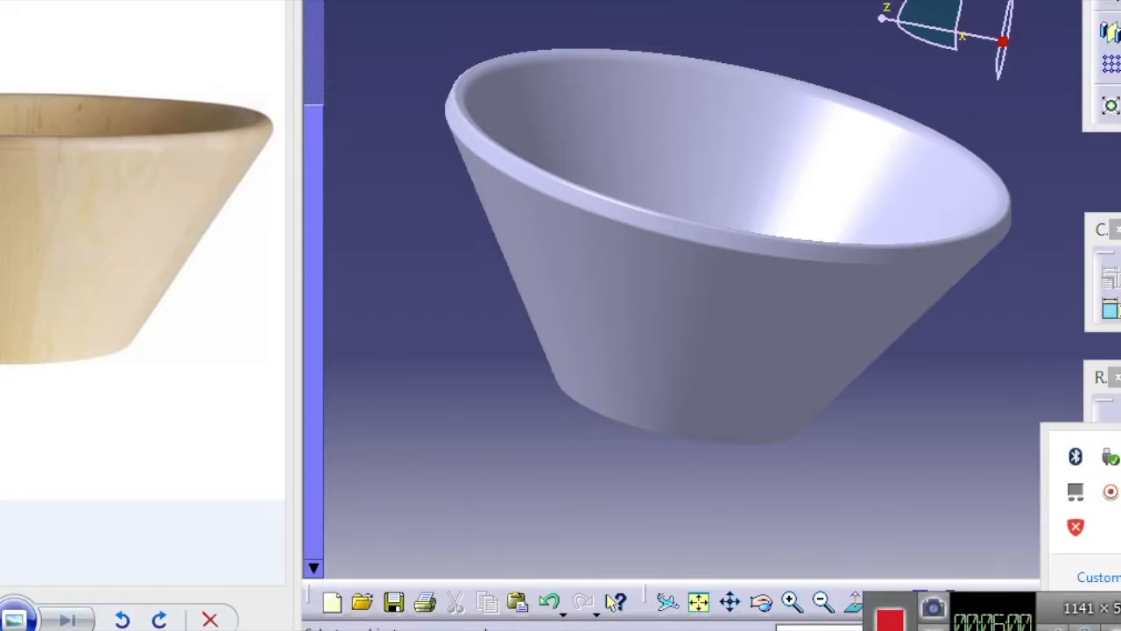